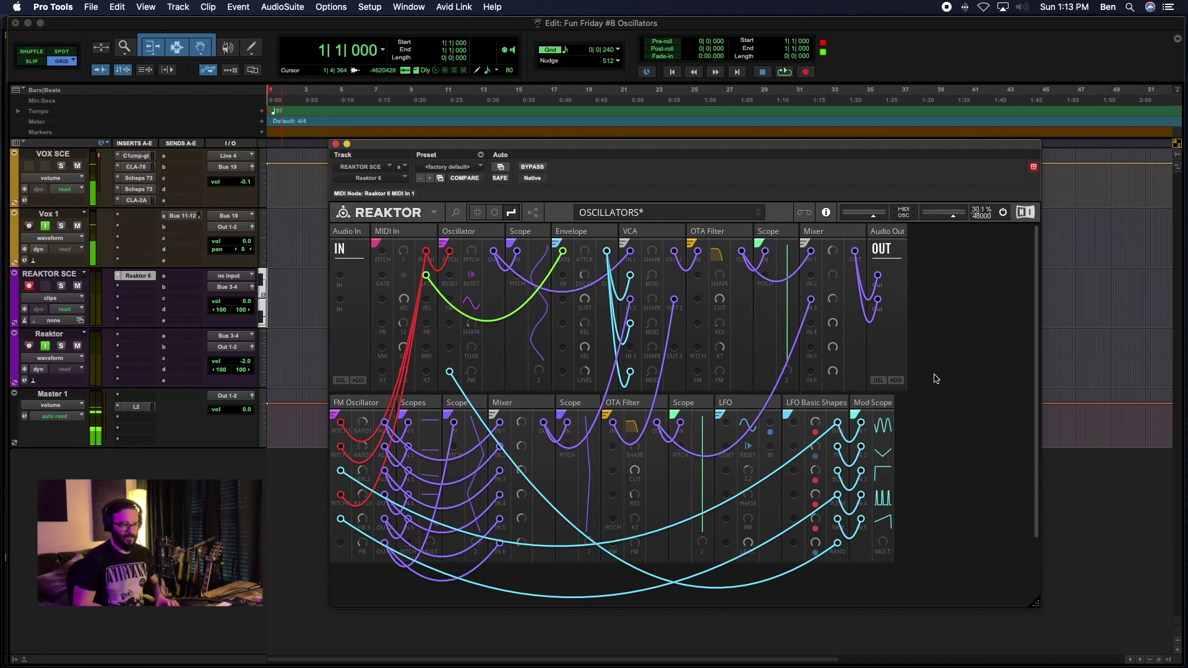
# Step: Search the block library for "Nano oscillator" and add the OSC-Nano Multi Oscillator to the end of the lower rack row
pyautogui.doubleClick(932, 429)
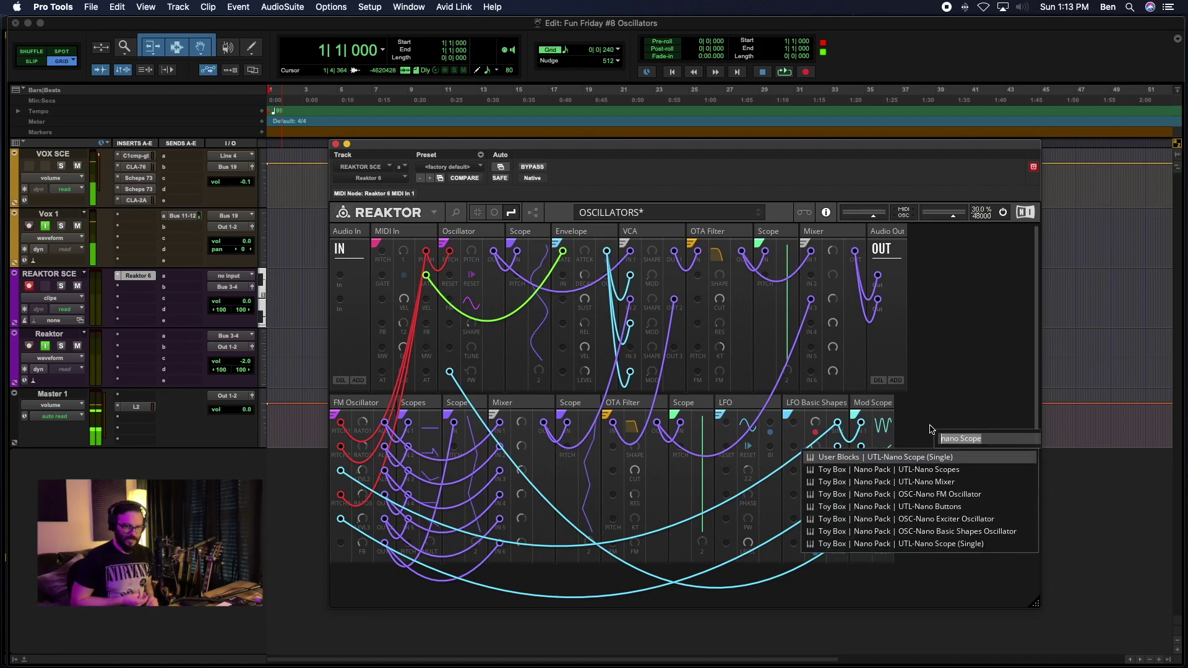
pyautogui.write('Nano')
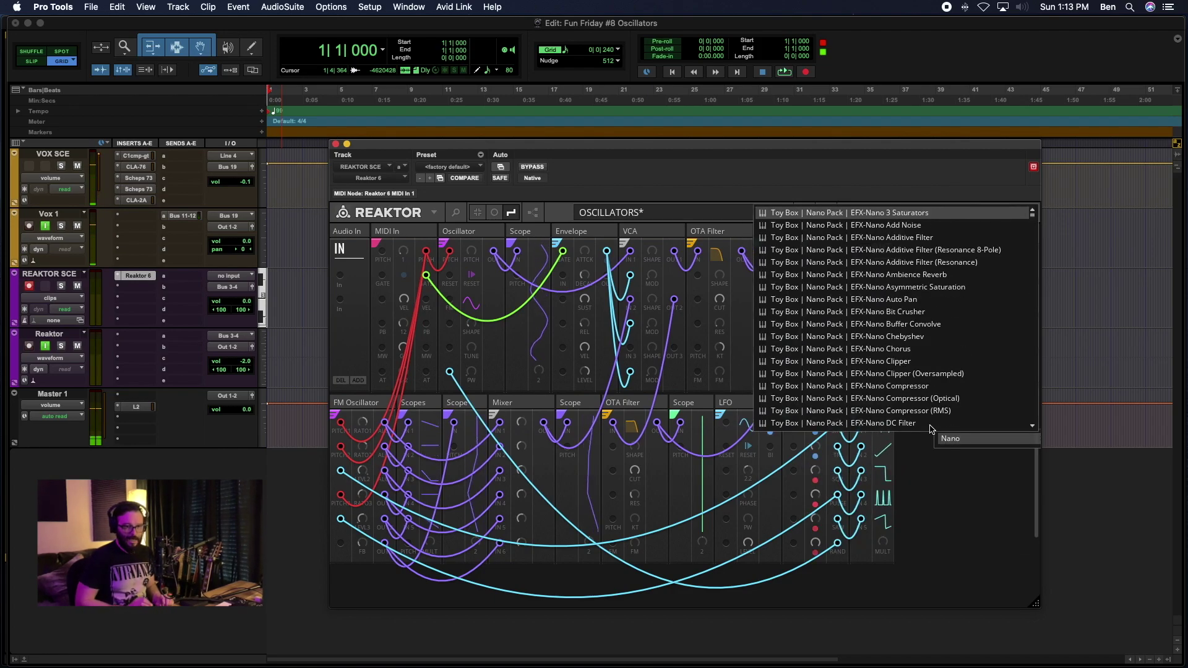
pyautogui.write(' oscillator')
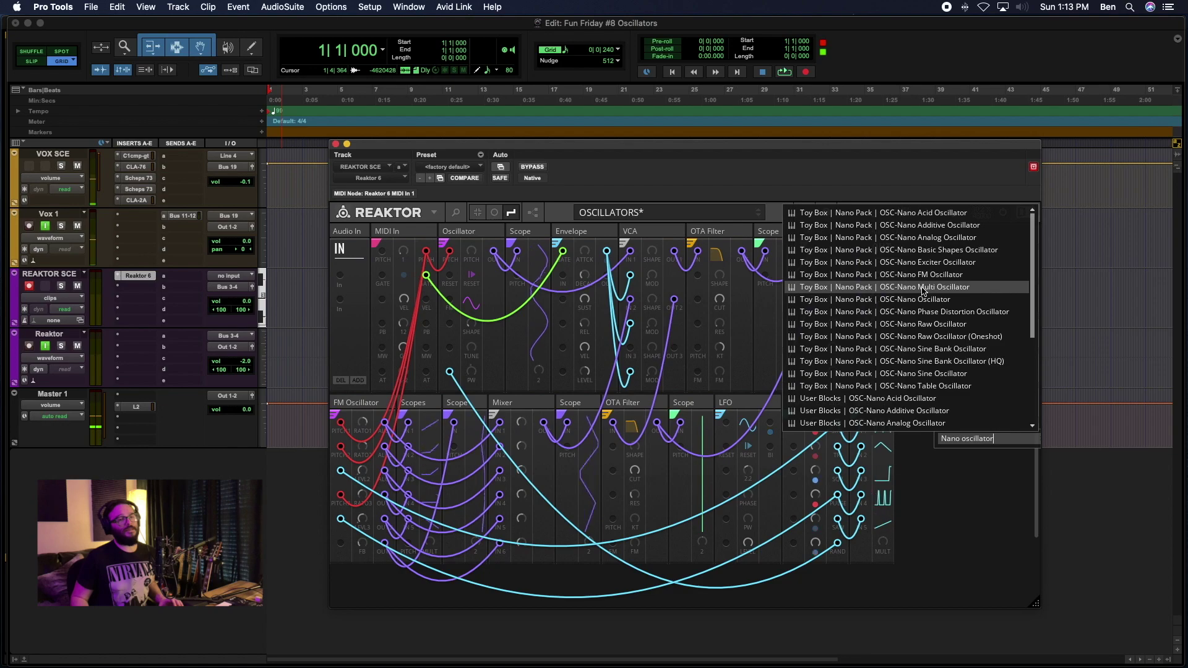
pyautogui.press('Return')
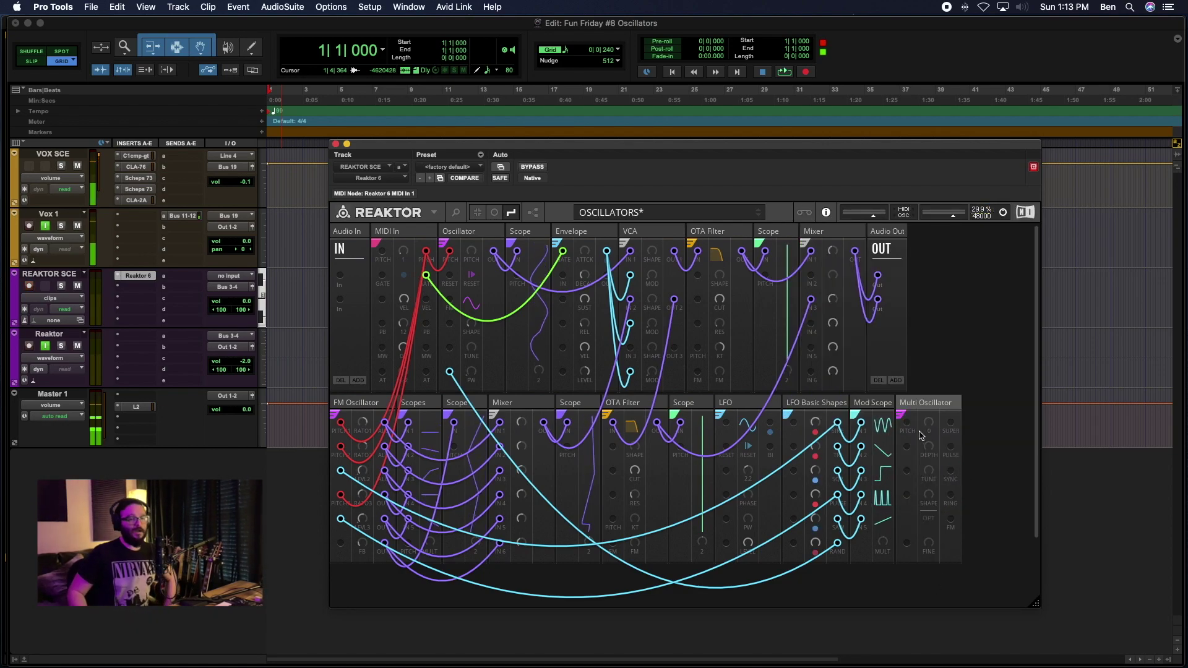
# Step: Move the Multi Oscillator to the start of the lower row and delete the FM Oscillator beside it
pyautogui.moveTo(932, 407)
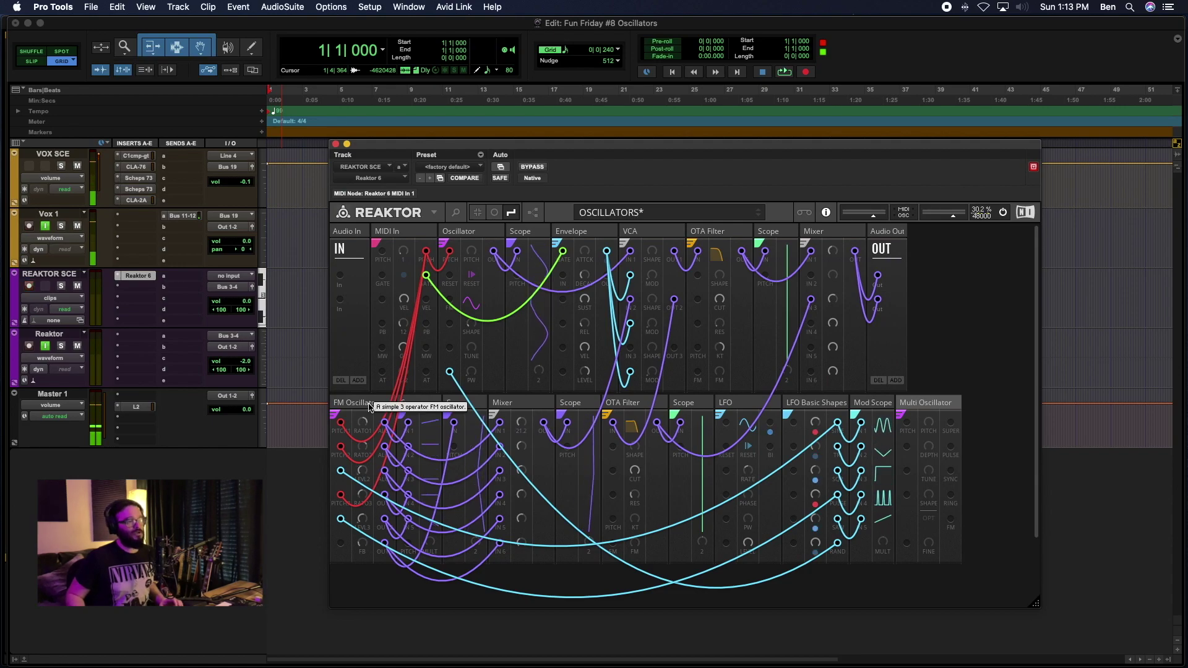
pyautogui.moveTo(926, 403); pyautogui.dragTo(307, 407)
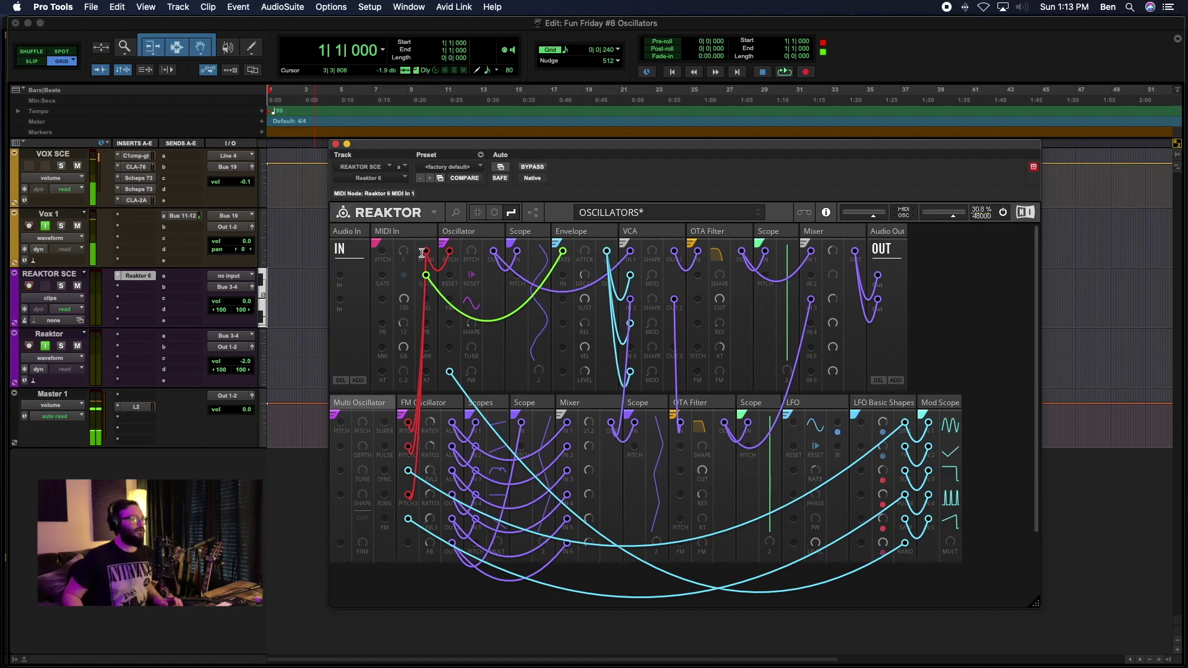
pyautogui.click(427, 402)
pyautogui.rightClick(432, 402)
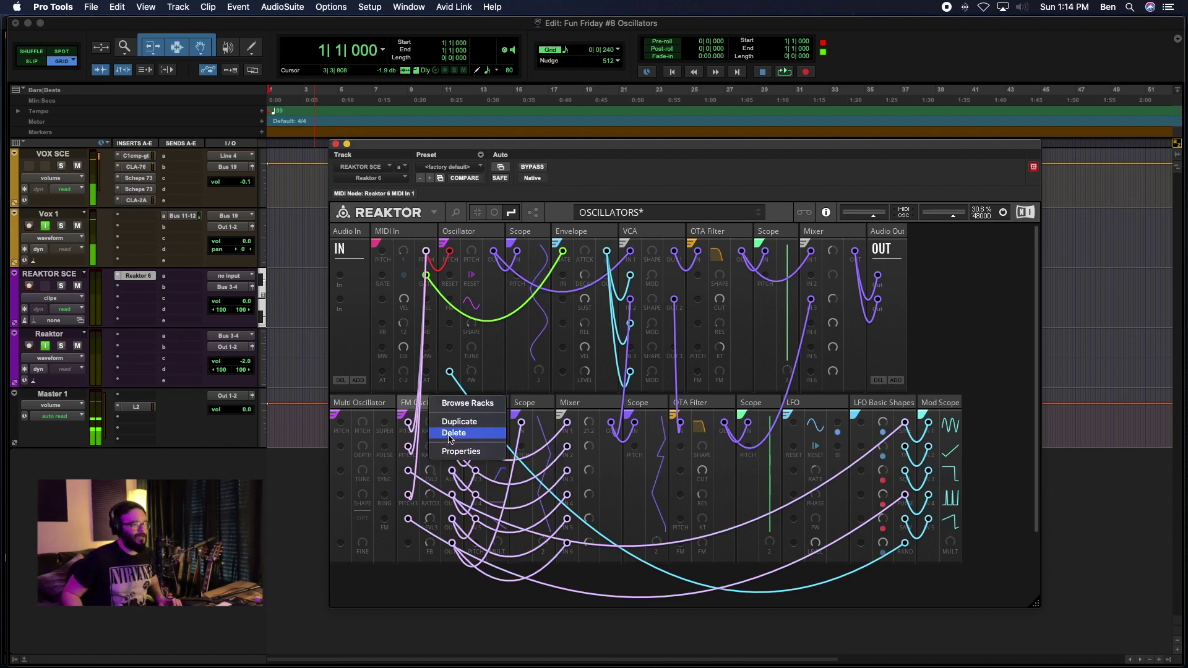
pyautogui.click(449, 436)
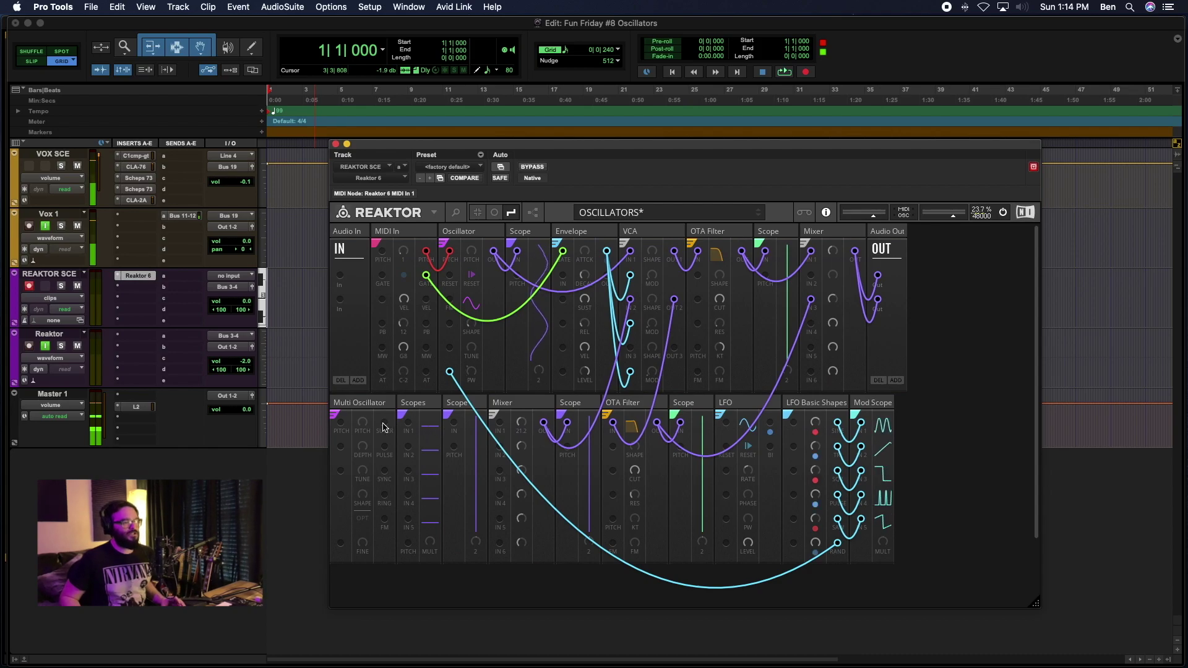
# Step: Wire the five Multi Oscillator outputs to the Scopes block's inputs in order, coloring the wires purple
pyautogui.moveTo(385, 423)
pyautogui.mouseDown()
pyautogui.moveTo(396, 433)
pyautogui.moveTo(408, 424)
pyautogui.mouseUp()
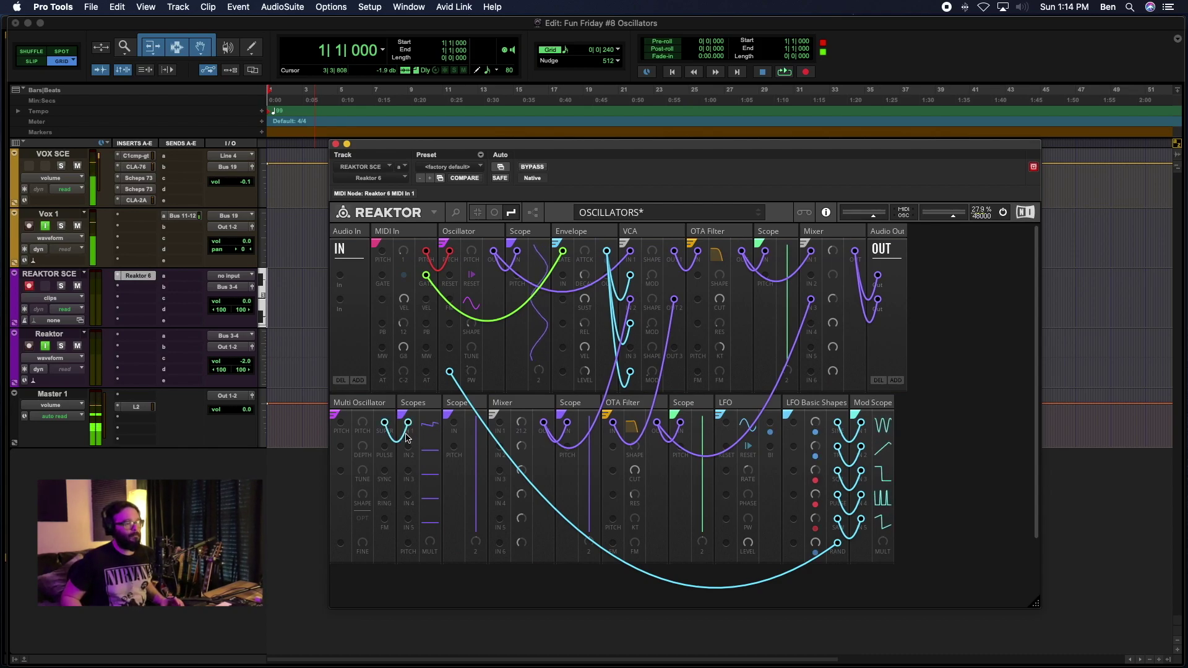
pyautogui.rightClick(403, 435)
pyautogui.moveTo(432, 432)
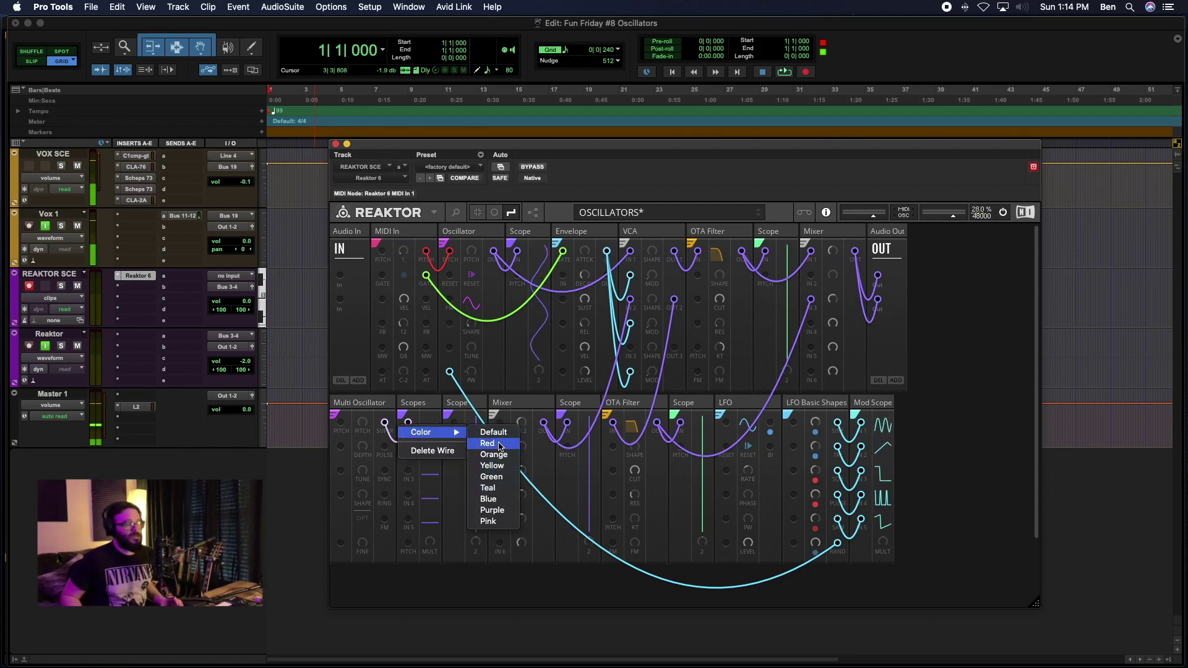
pyautogui.click(492, 510)
pyautogui.moveTo(384, 447); pyautogui.dragTo(408, 519)
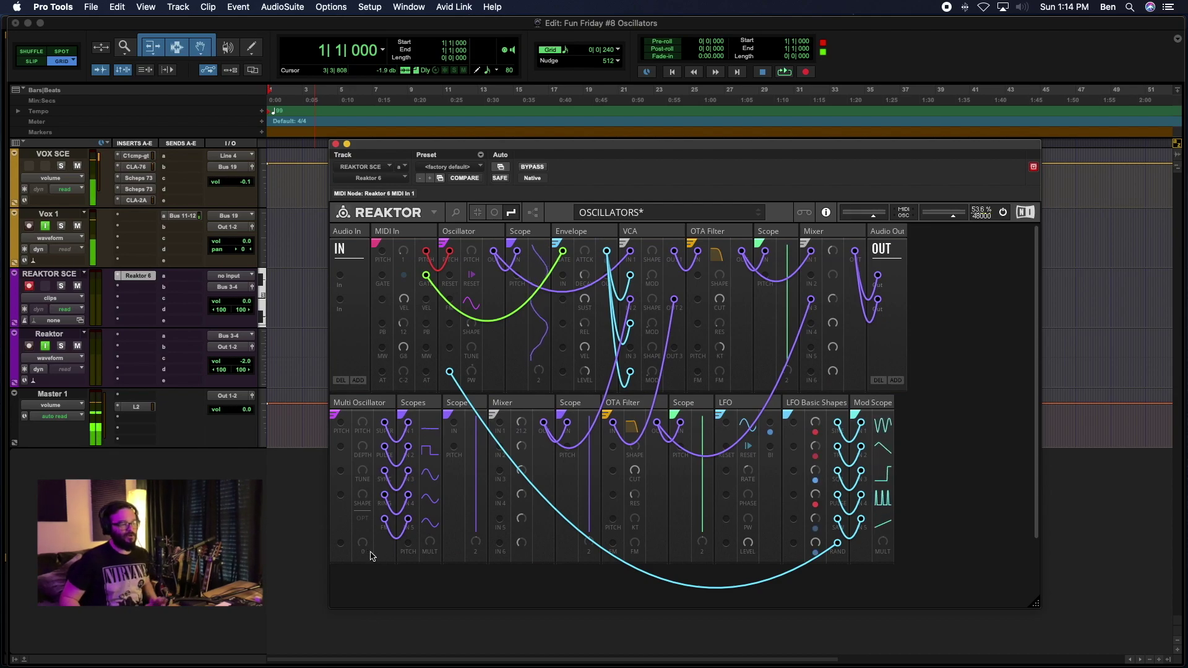
# Step: Delete the single Scope between Scopes and Mixer, and wire the five Multi Oscillator outputs to inputs 1 to 5 of the lower Mixer
pyautogui.rightClick(455, 396)
pyautogui.click(476, 433)
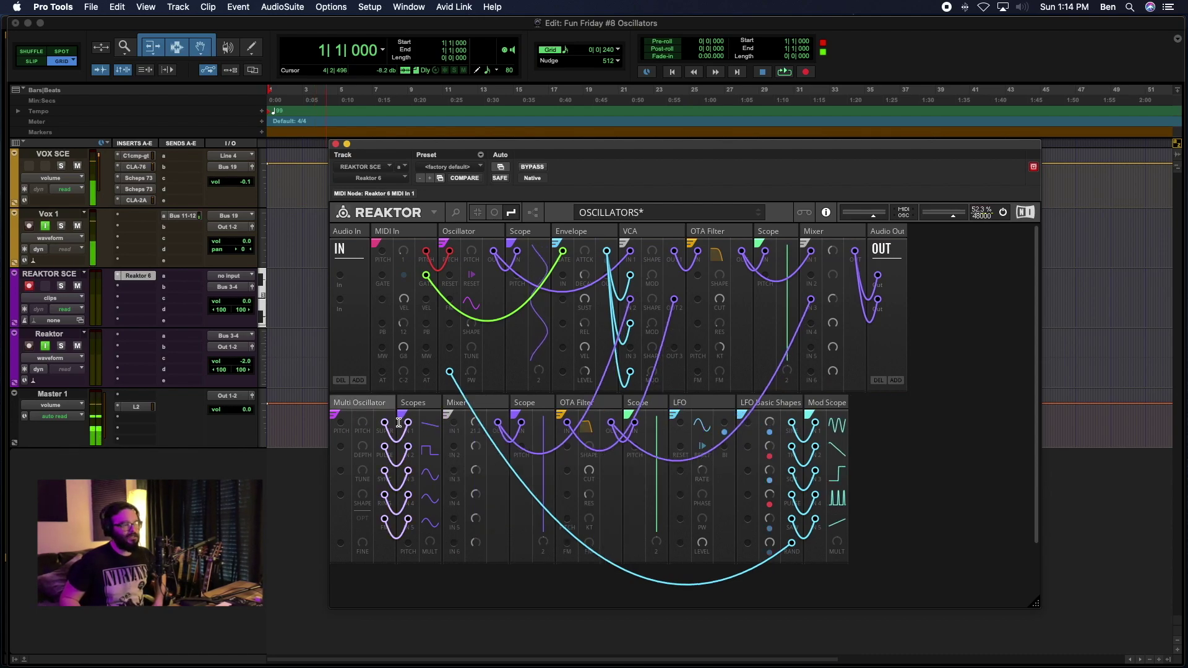
pyautogui.moveTo(409, 423); pyautogui.dragTo(453, 423)
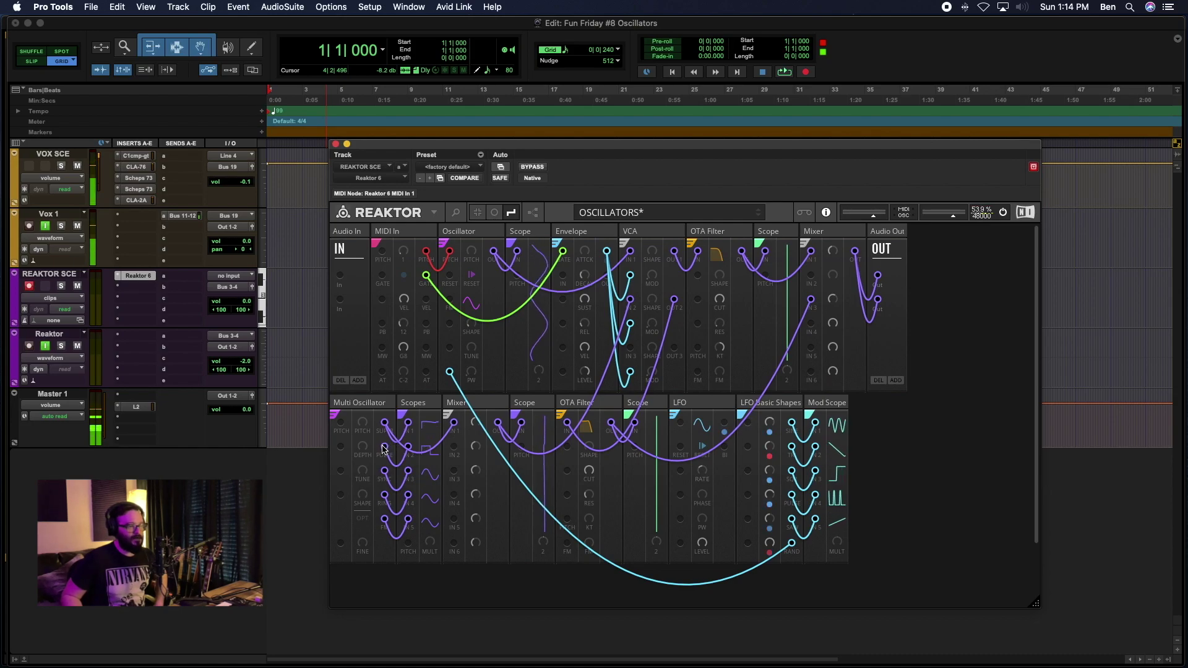
pyautogui.moveTo(384, 446); pyautogui.dragTo(454, 446)
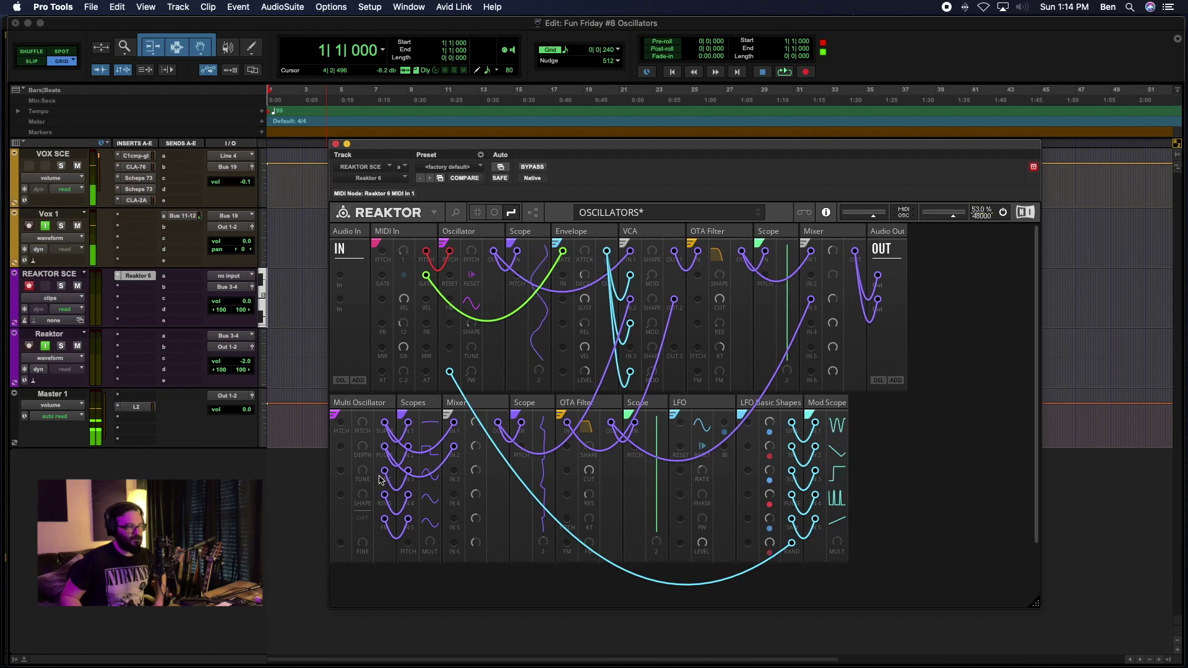
pyautogui.moveTo(384, 470); pyautogui.dragTo(454, 470)
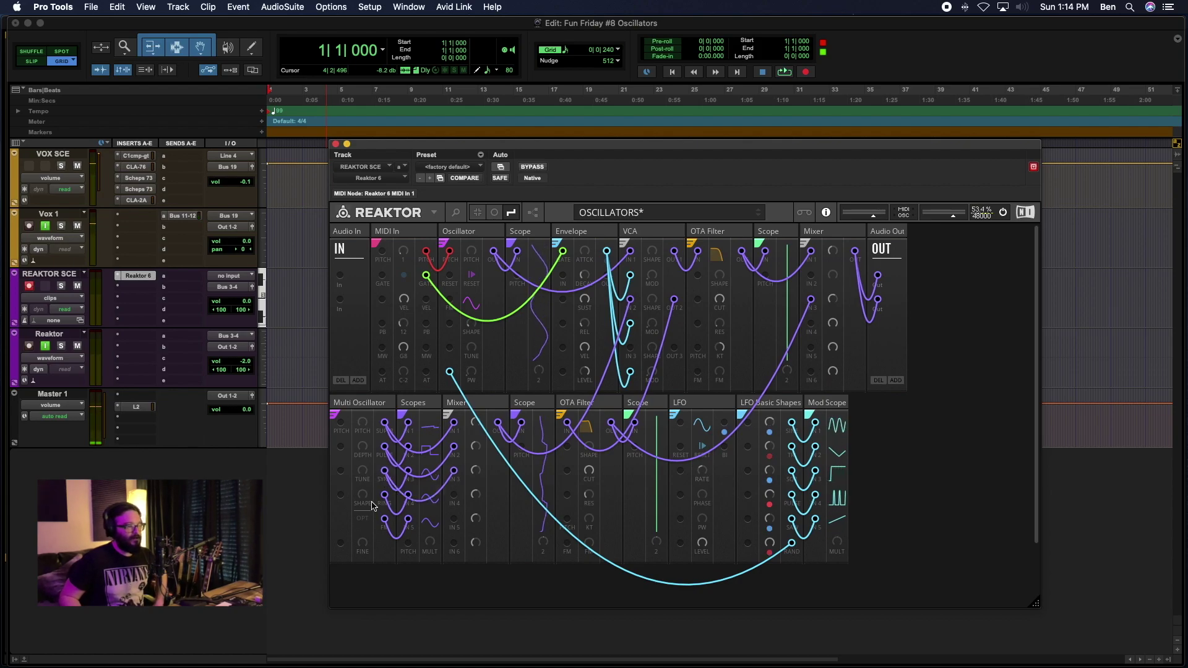
pyautogui.moveTo(384, 494); pyautogui.dragTo(454, 494)
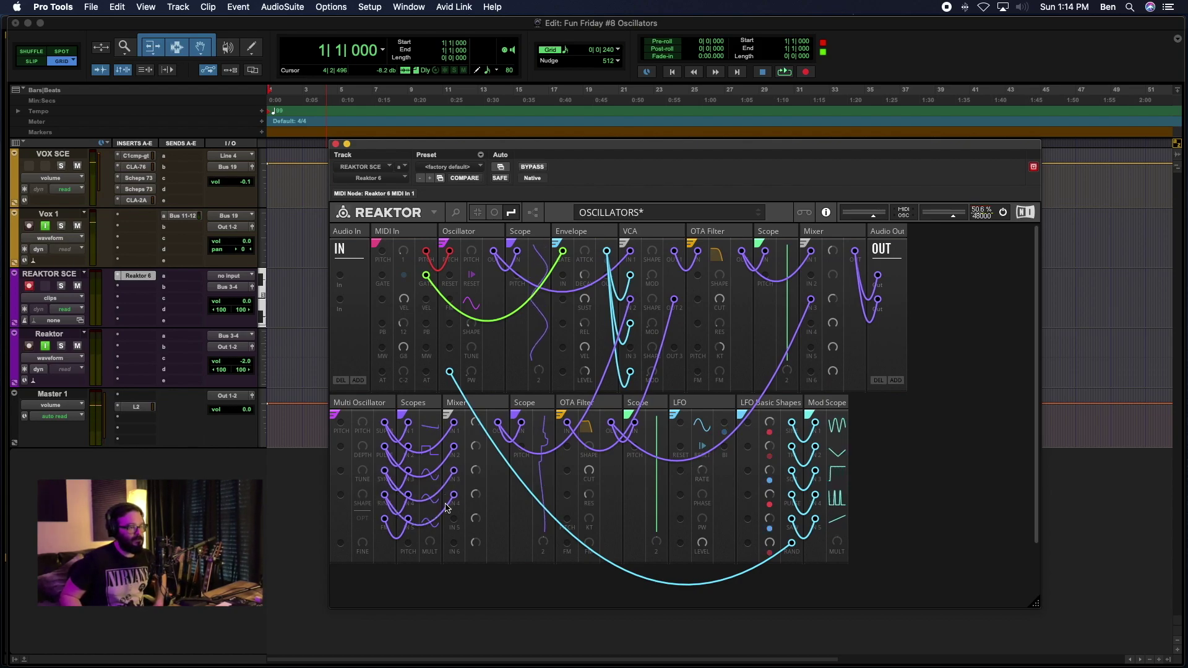
pyautogui.moveTo(385, 519); pyautogui.dragTo(455, 519)
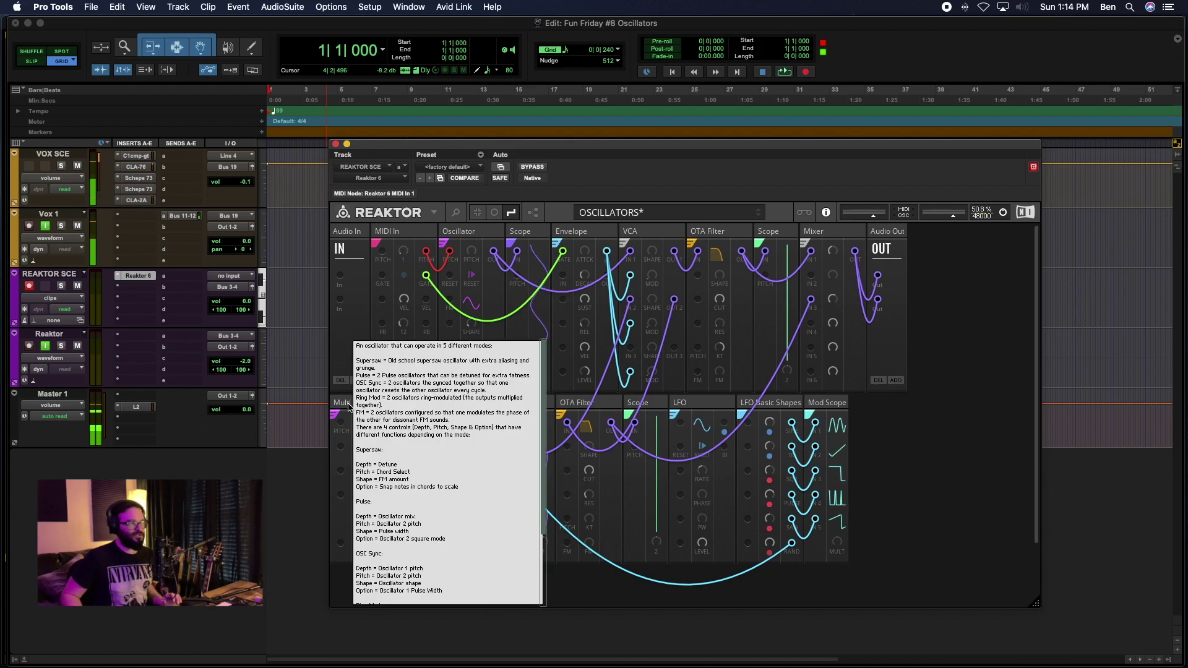
# Step: Connect the MIDI In pitch output to the Multi Oscillator's pitch input and color the wire red
pyautogui.moveTo(426, 252); pyautogui.dragTo(341, 422)
pyautogui.rightClick(341, 427)
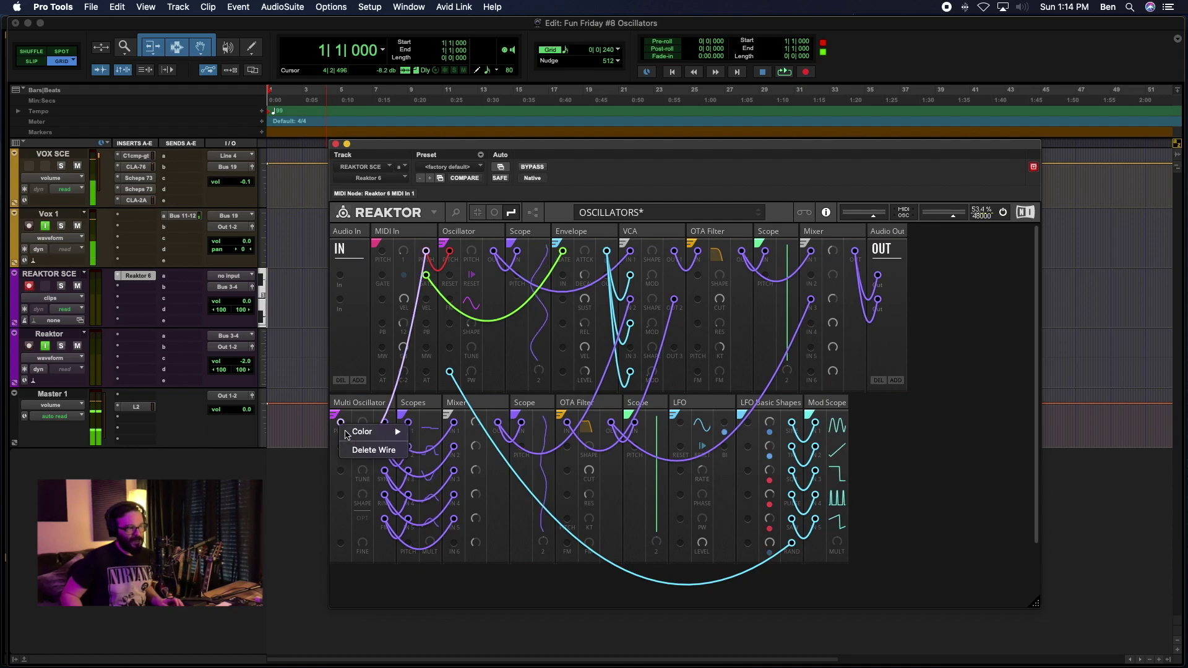
pyautogui.click(428, 443)
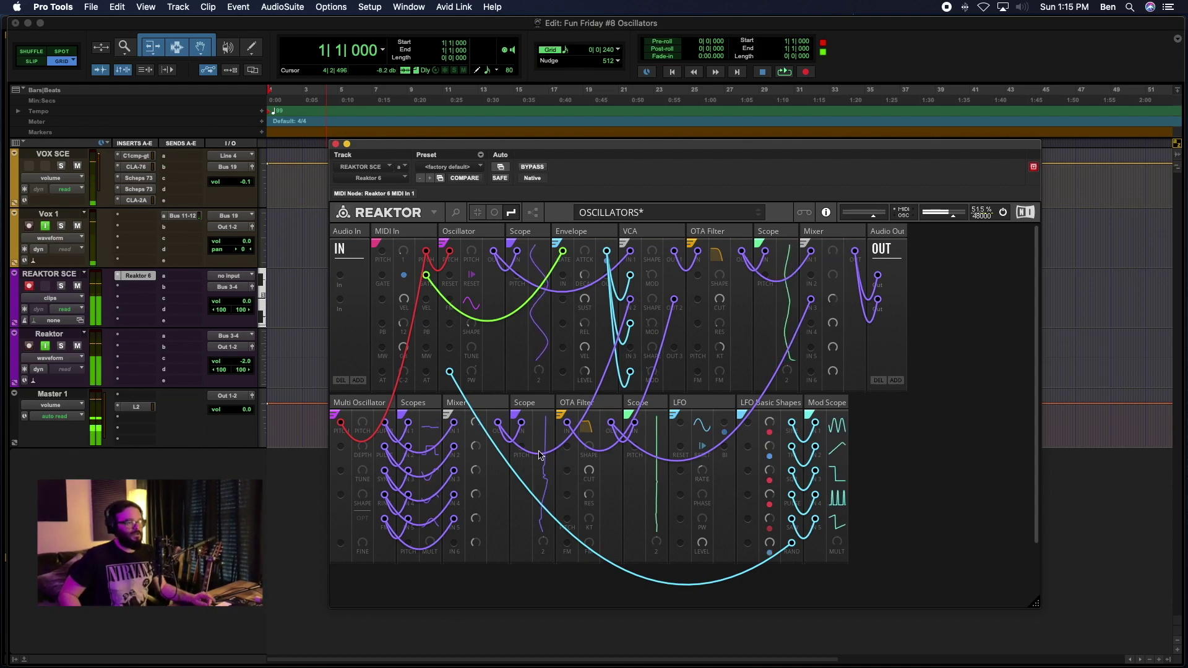
# Step: Trace the lower Mixer's connections through the rack and read the Multi Oscillator's description
pyautogui.click(488, 404)
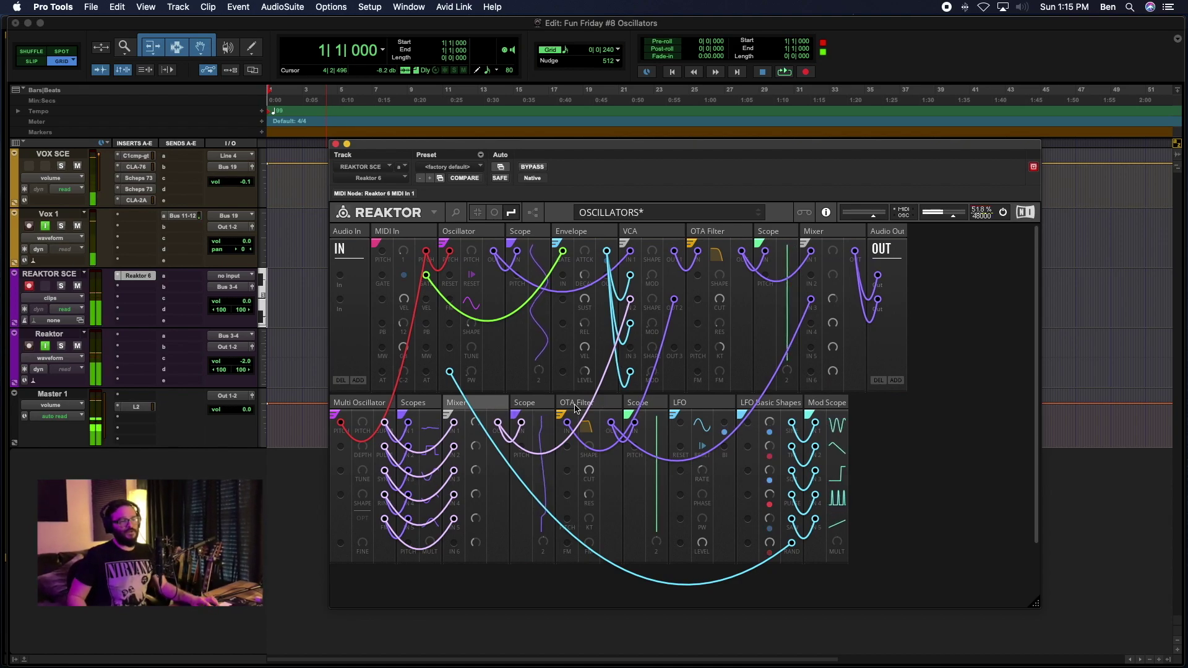
pyautogui.moveTo(576, 408)
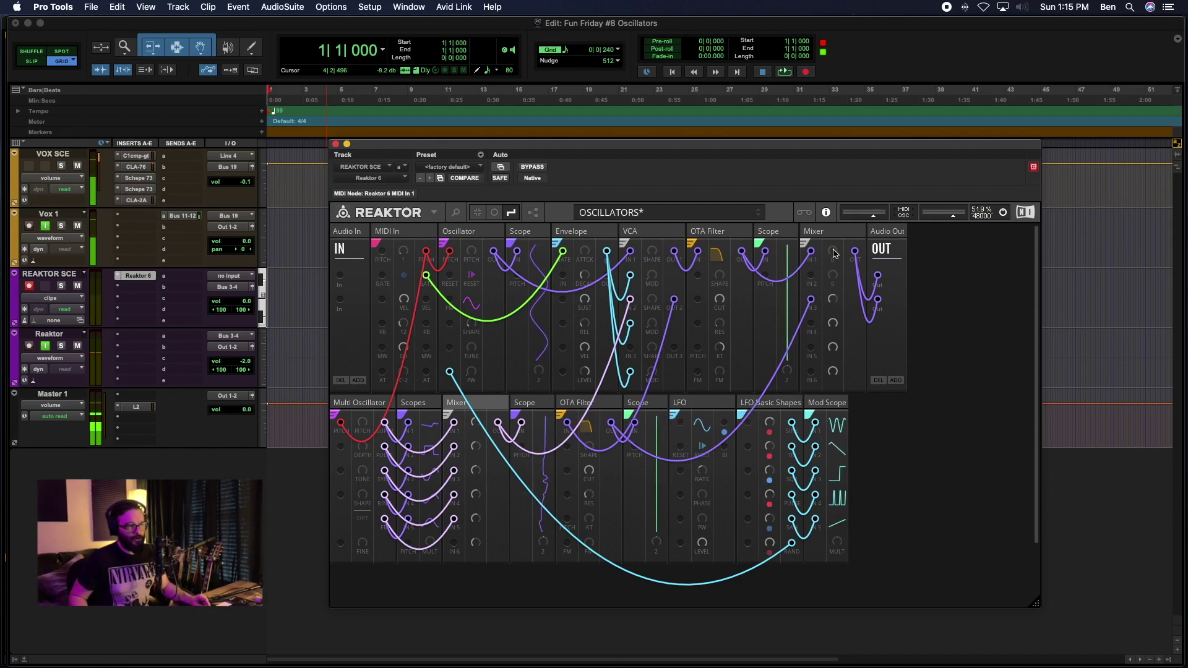
pyautogui.moveTo(833, 256)
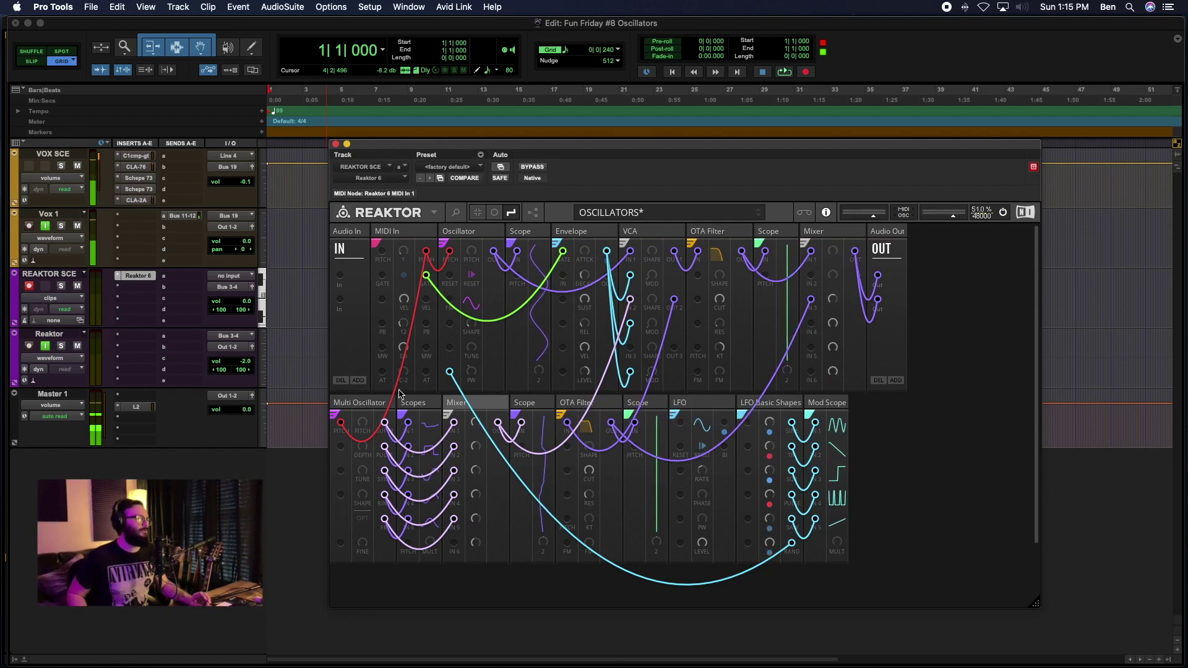
pyautogui.click(359, 405)
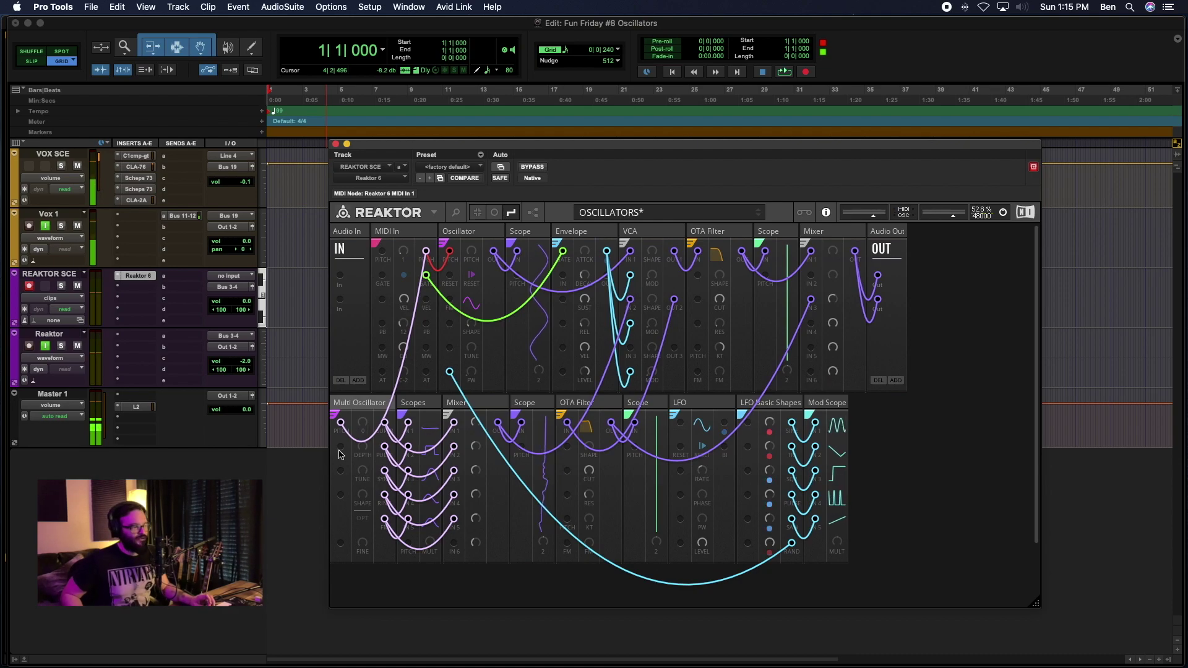
pyautogui.moveTo(347, 405)
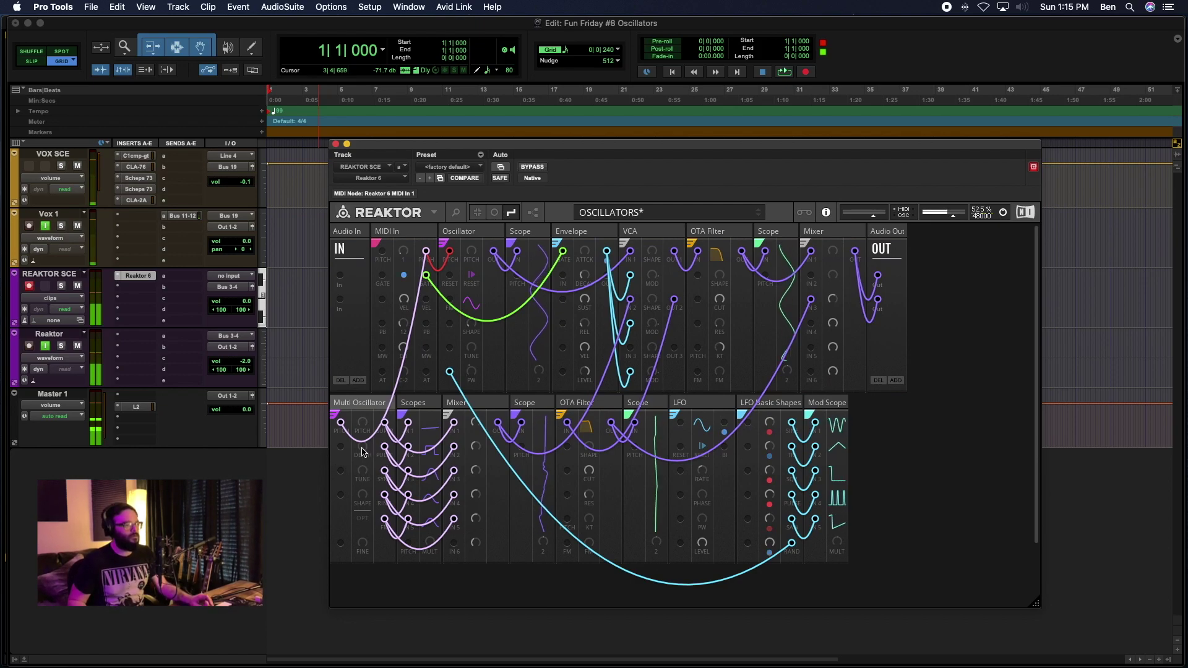
# Step: Adjust the Multi Oscillator's depth, tune and shape knobs and try its option switch while listening to the sound
pyautogui.moveTo(363, 428)
pyautogui.mouseDown()
pyautogui.moveTo(373, 530)
pyautogui.moveTo(362, 446)
pyautogui.mouseUp()
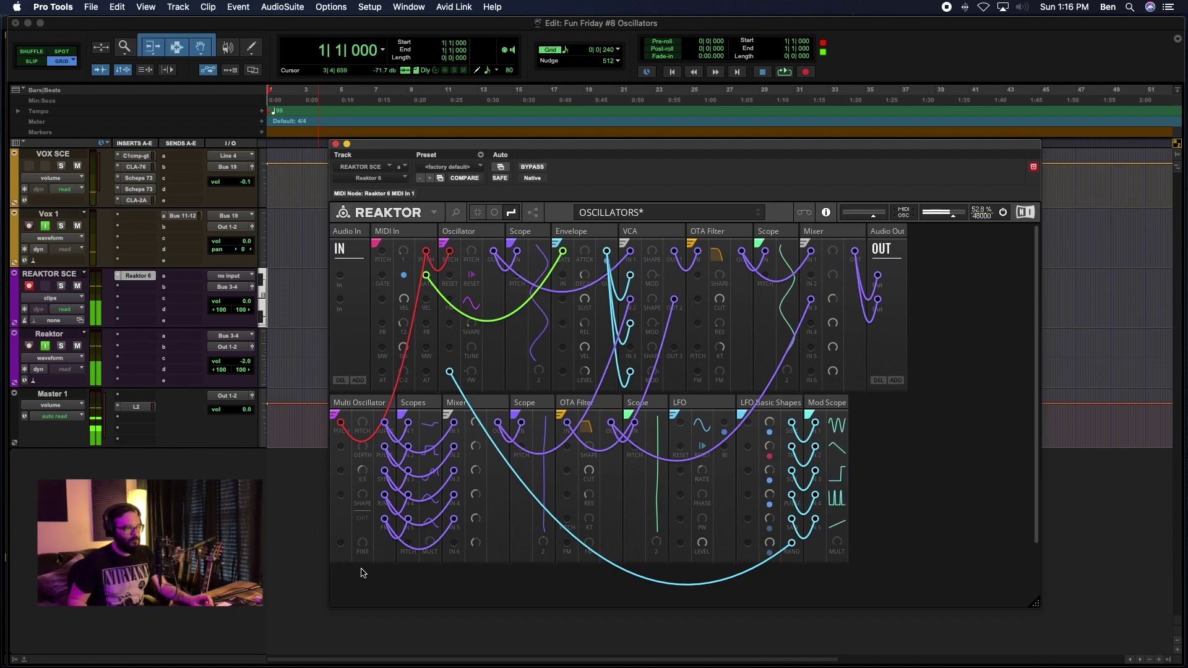
pyautogui.moveTo(363, 470); pyautogui.dragTo(364, 519)
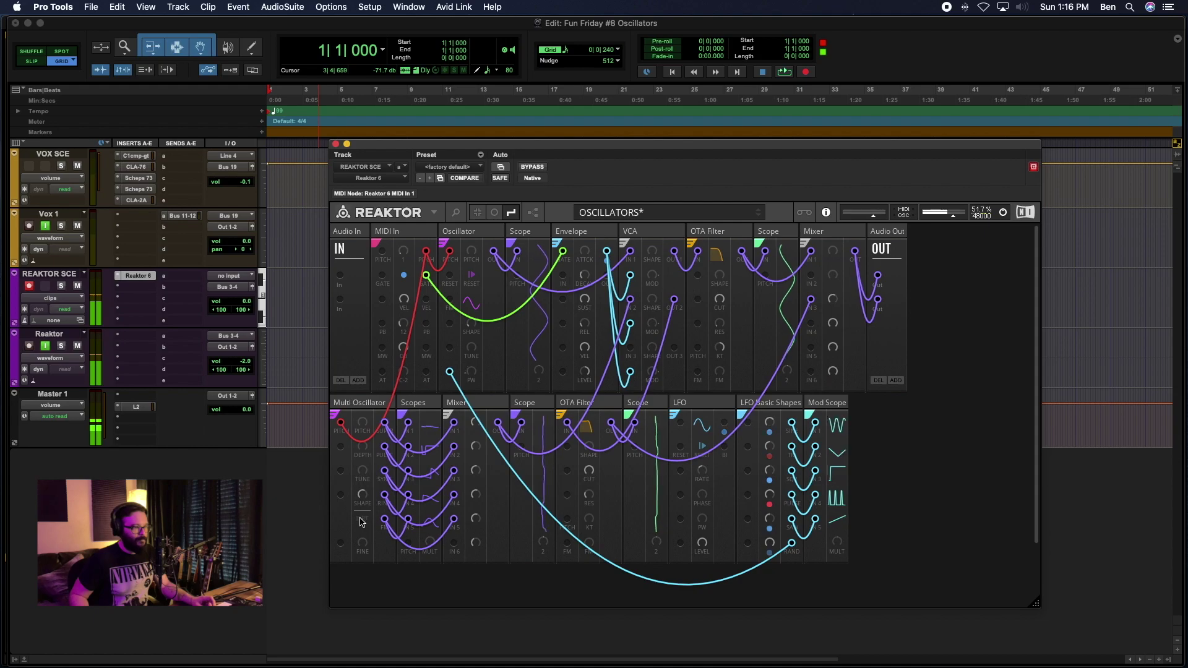
pyautogui.moveTo(362, 522)
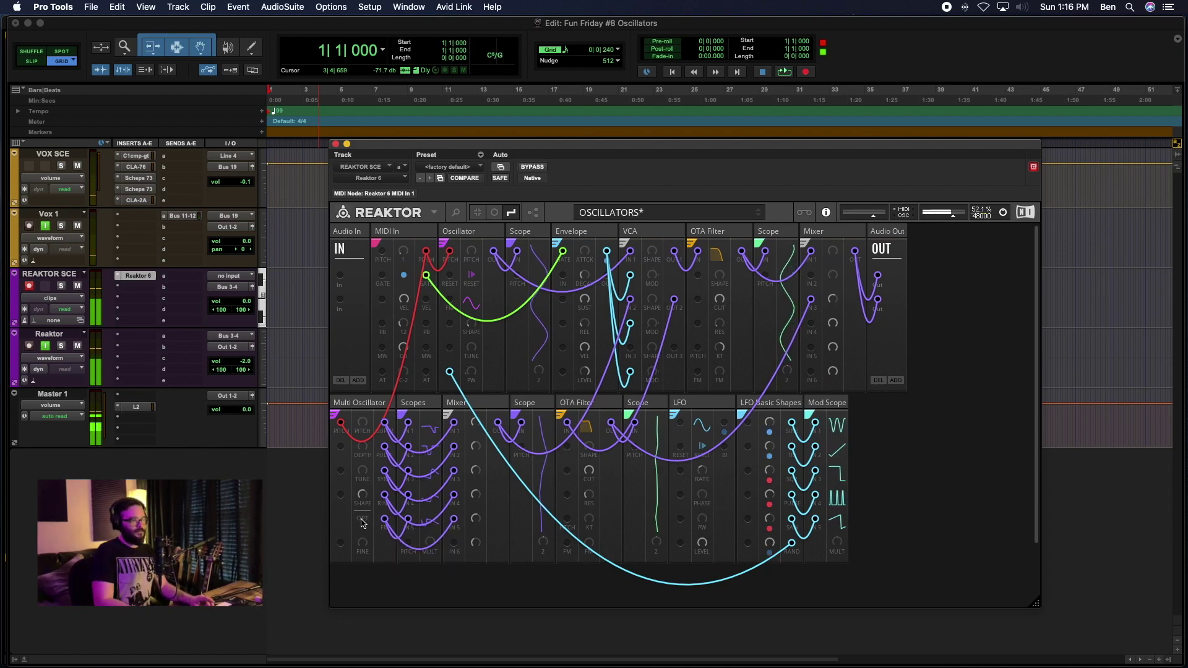
pyautogui.moveTo(361, 495)
pyautogui.mouseDown()
pyautogui.moveTo(375, 619)
pyautogui.moveTo(374, 454)
pyautogui.moveTo(373, 482)
pyautogui.mouseUp()
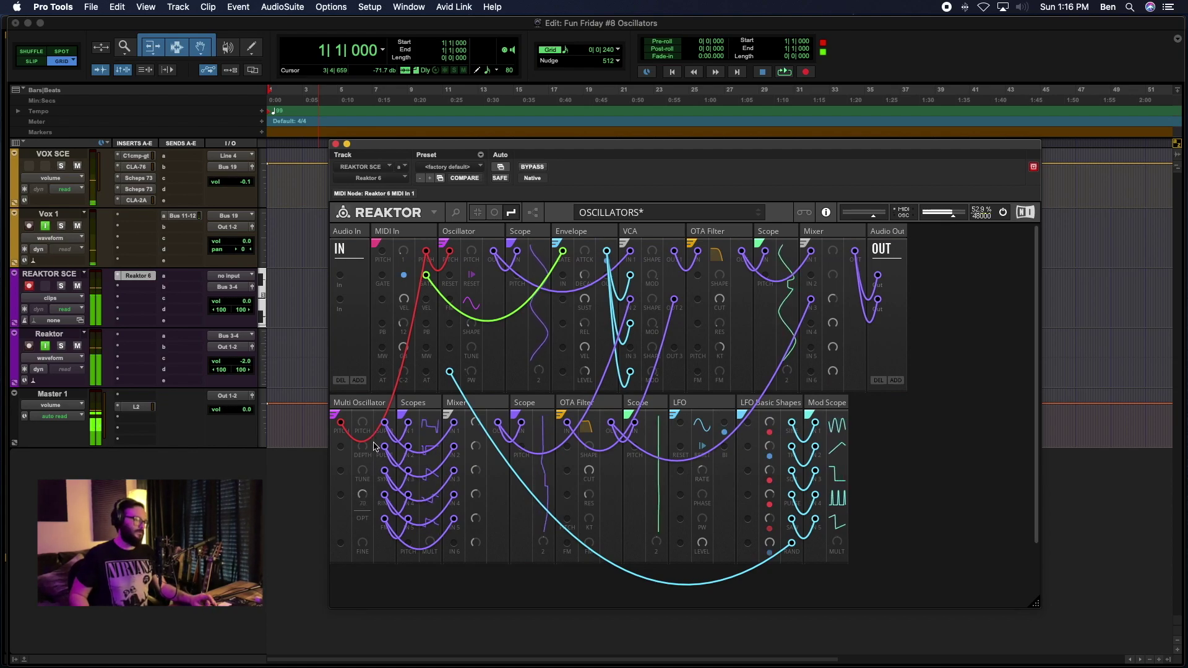
pyautogui.moveTo(362, 494); pyautogui.dragTo(362, 526)
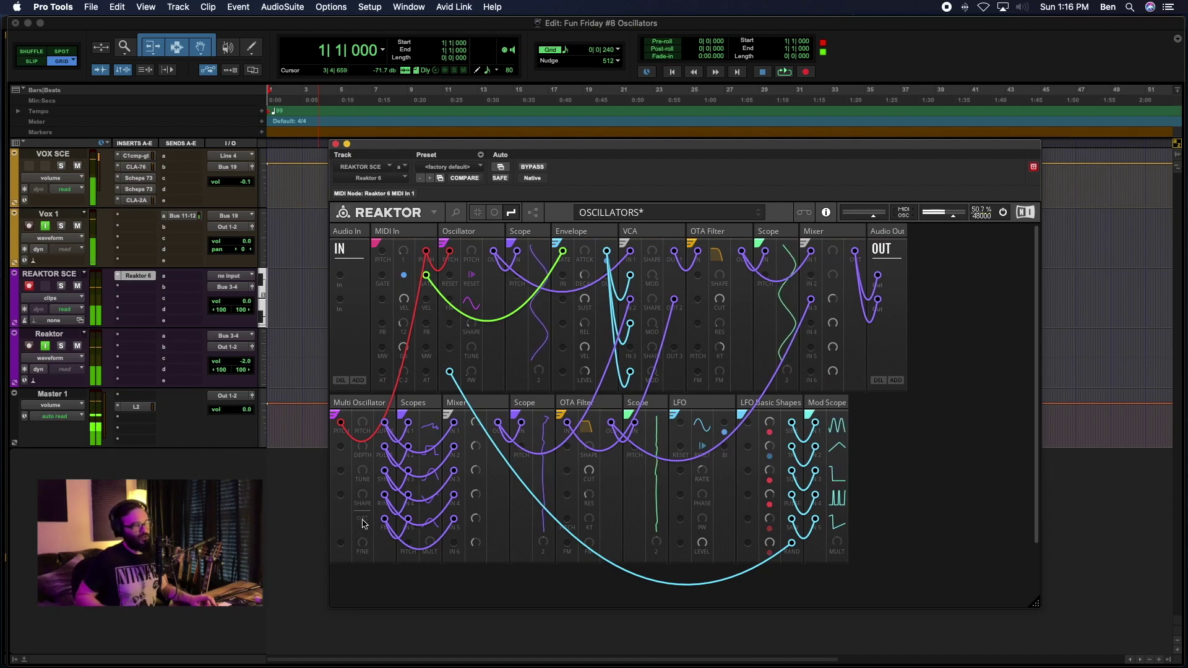
pyautogui.moveTo(364, 510)
pyautogui.mouseDown()
pyautogui.moveTo(360, 451)
pyautogui.moveTo(373, 522)
pyautogui.moveTo(363, 523)
pyautogui.mouseUp()
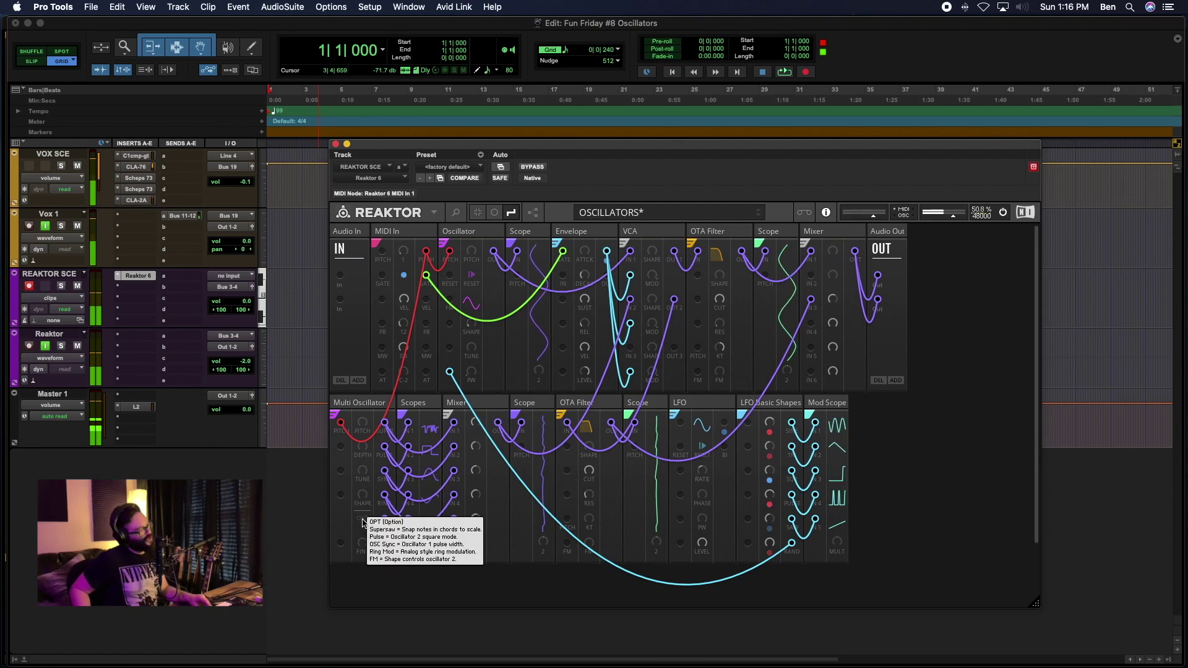
pyautogui.moveTo(361, 510)
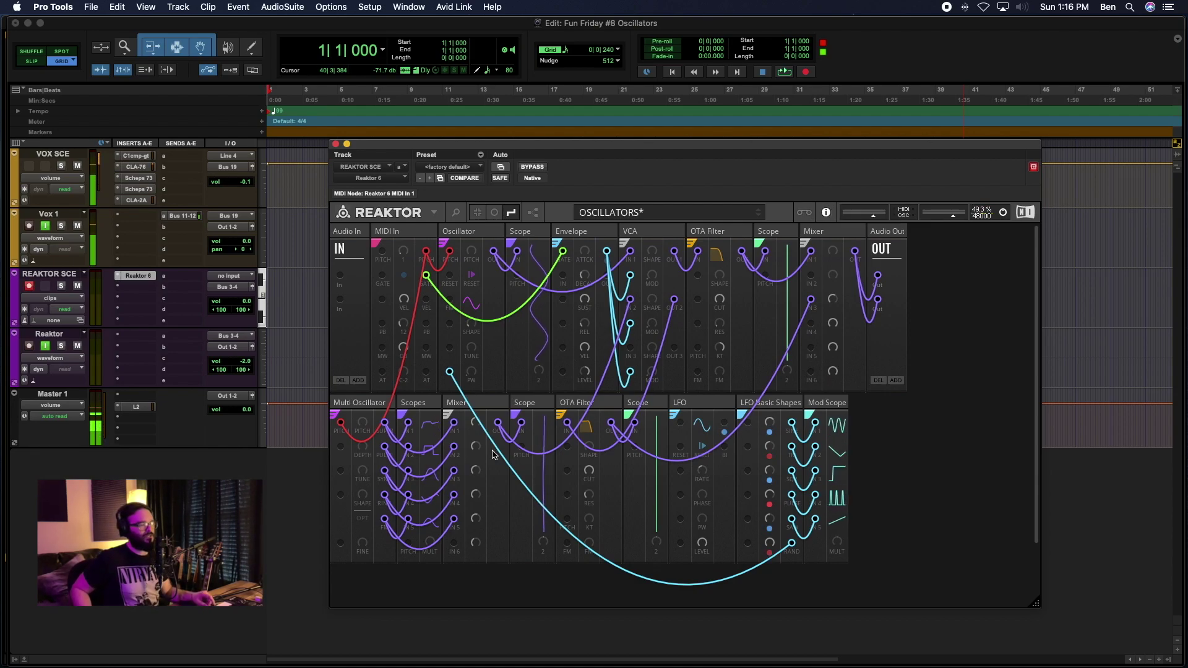
# Step: Hide the patch wires and adjust the Multi Oscillator's depth knob
pyautogui.moveTo(365, 434)
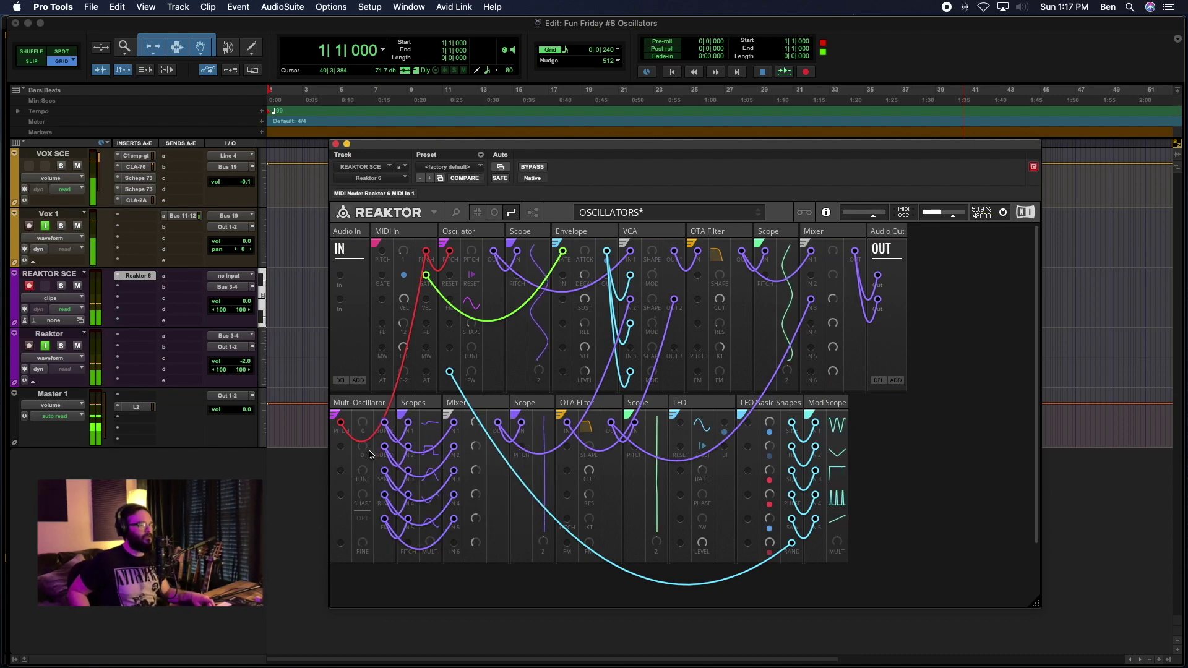
pyautogui.moveTo(362, 406)
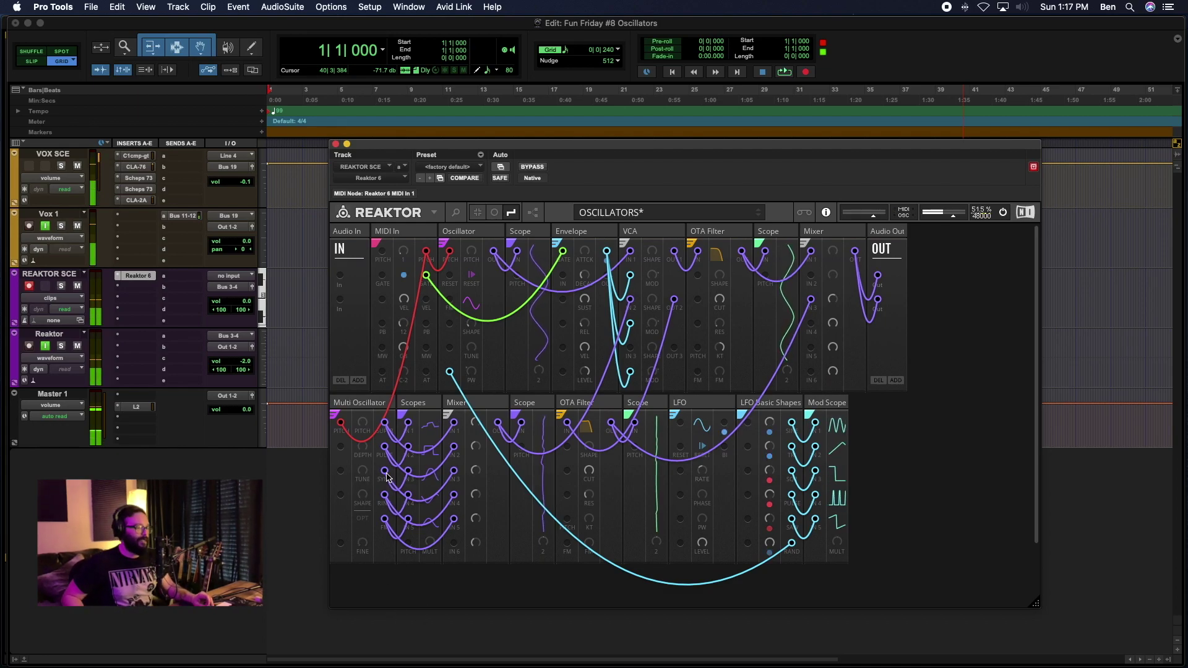
pyautogui.press('p')
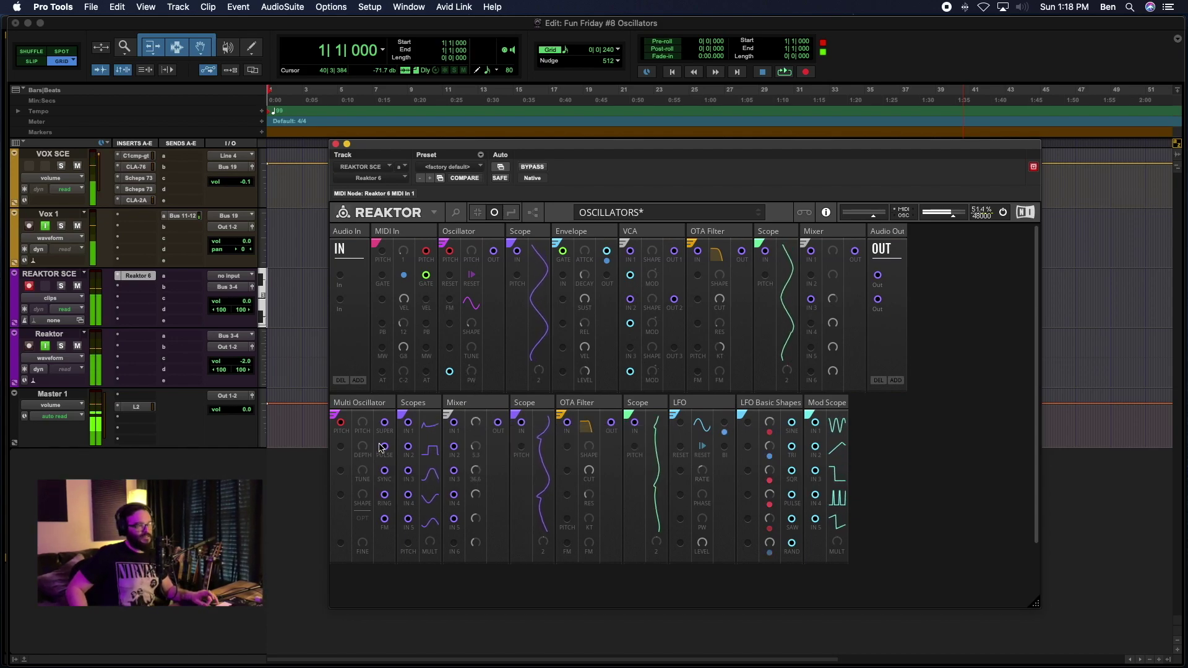
pyautogui.moveTo(365, 451)
pyautogui.mouseDown()
pyautogui.moveTo(366, 408)
pyautogui.moveTo(365, 436)
pyautogui.mouseUp()
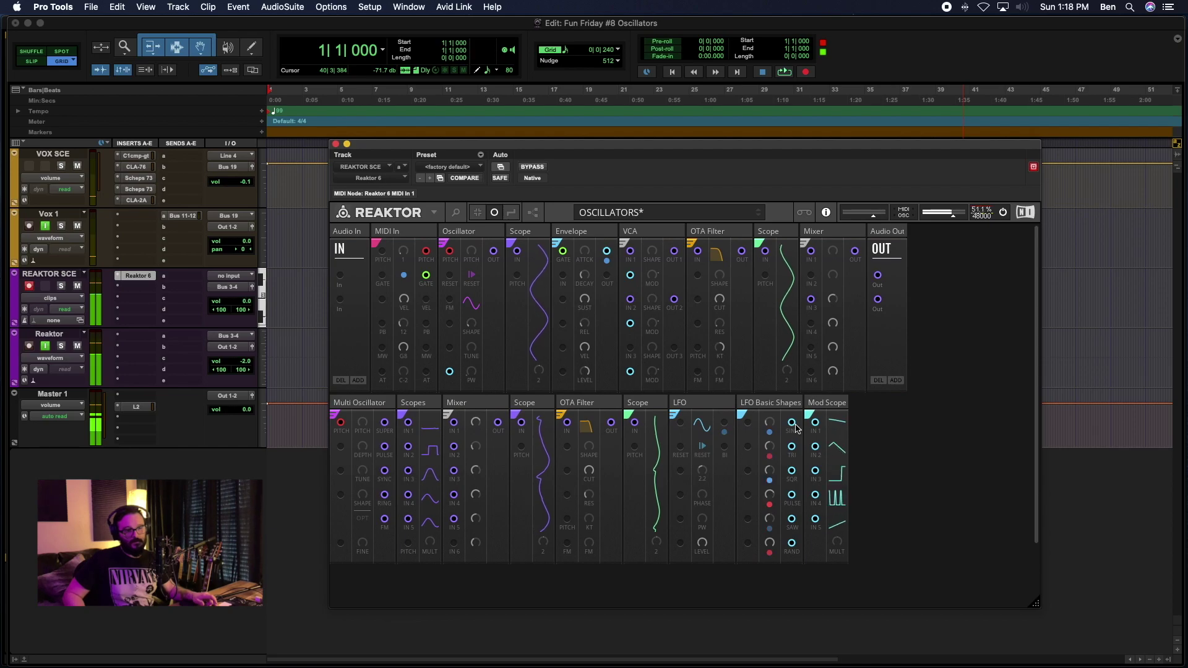
# Step: Patch the LFO Basic Shapes sine output to the Multi Oscillator's depth input with a blue wire, and adjust its shape knob
pyautogui.moveTo(743, 461); pyautogui.dragTo(341, 446)
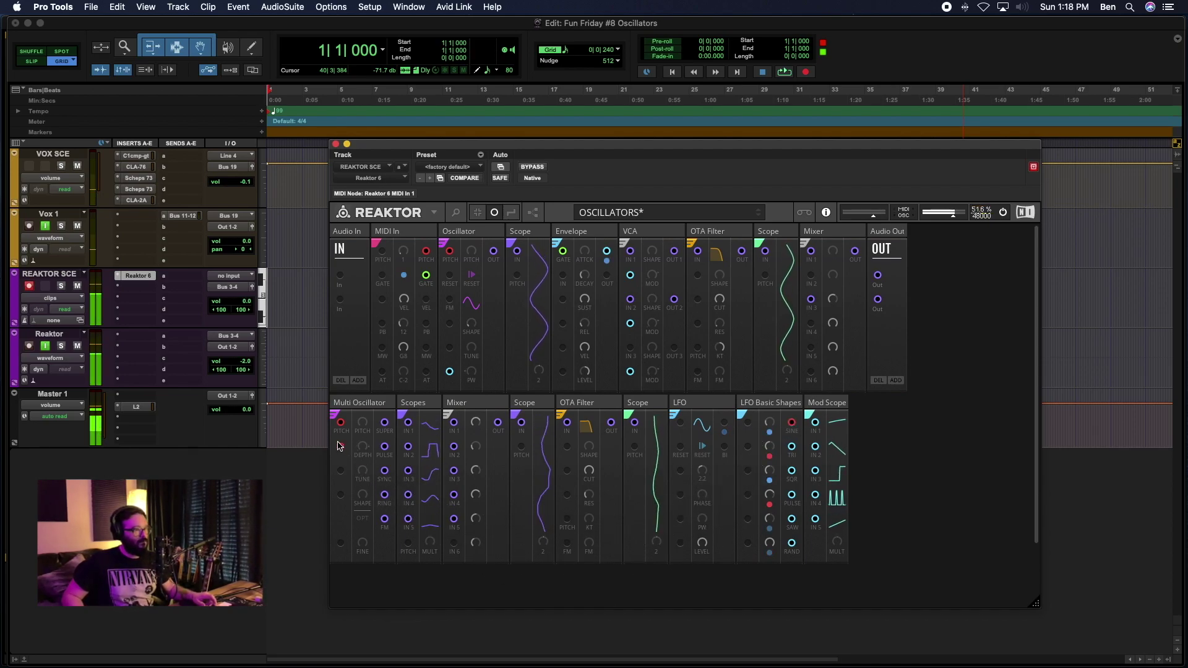
pyautogui.rightClick(339, 446)
pyautogui.moveTo(365, 446)
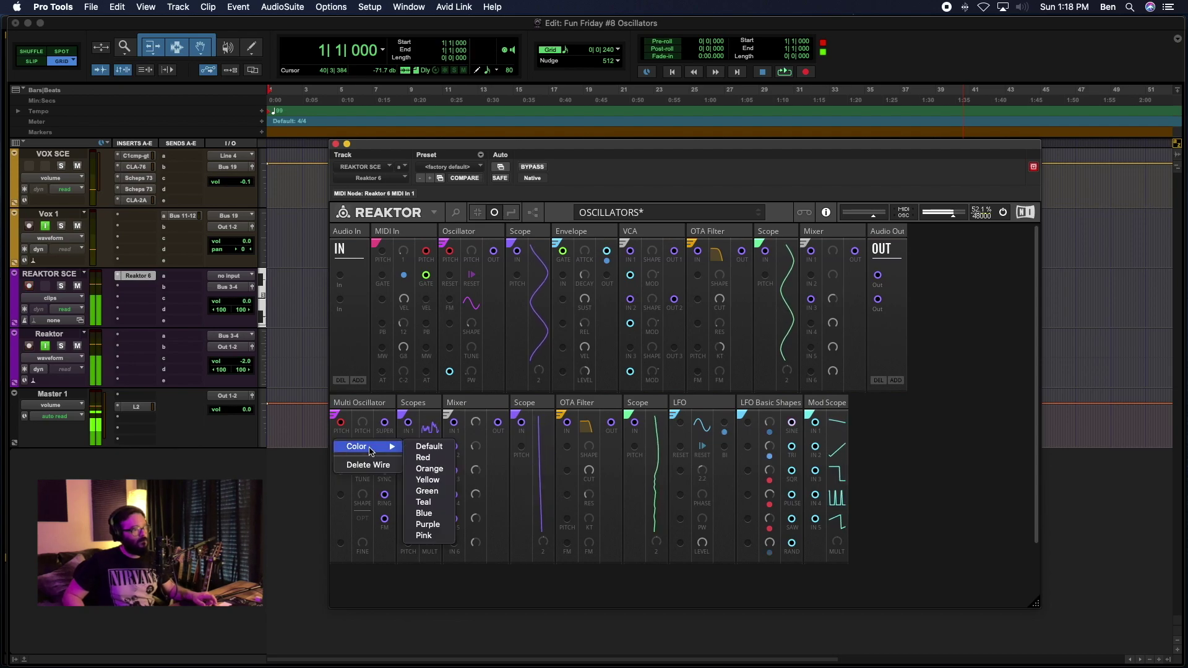
pyautogui.click(444, 513)
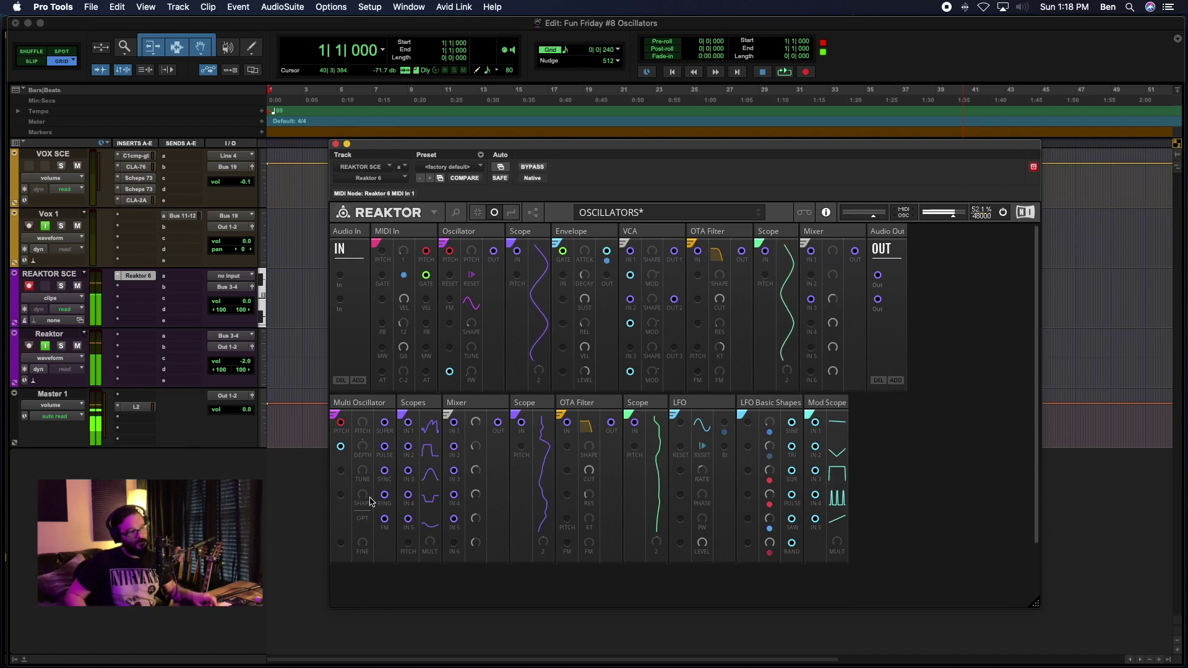
pyautogui.moveTo(363, 490); pyautogui.dragTo(364, 486)
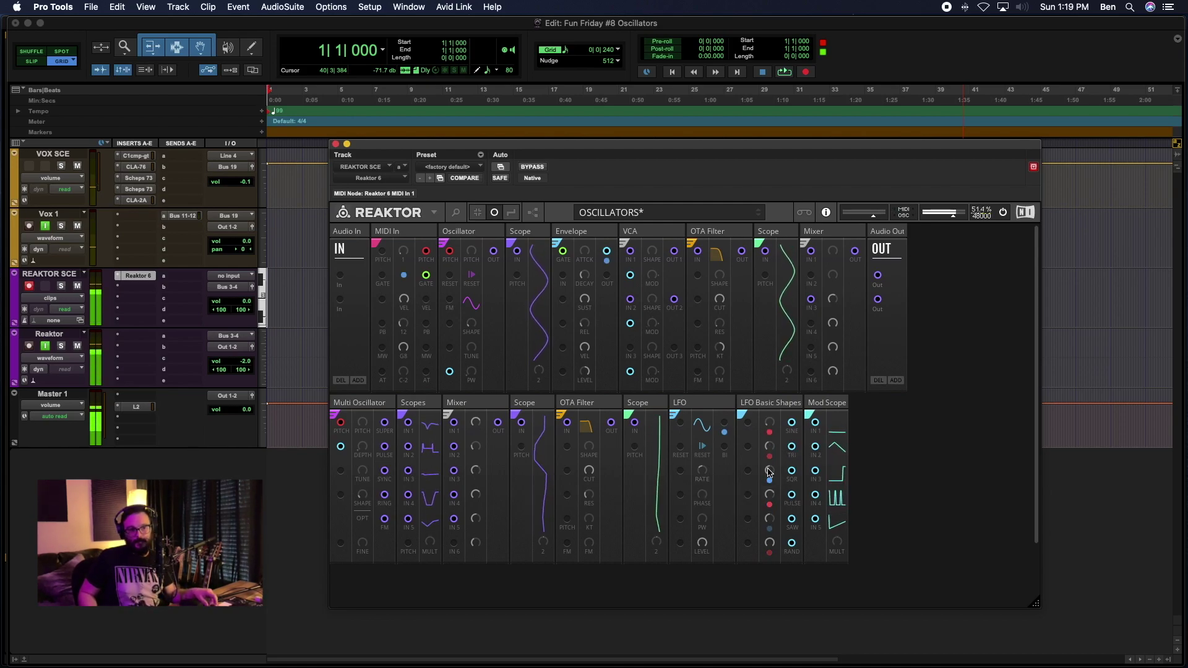
# Step: Repatch the Multi Oscillator's depth input from LFO Basic Shapes, and connect the LFO's pulse output to the shape input
pyautogui.moveTo(656, 482); pyautogui.dragTo(342, 448)
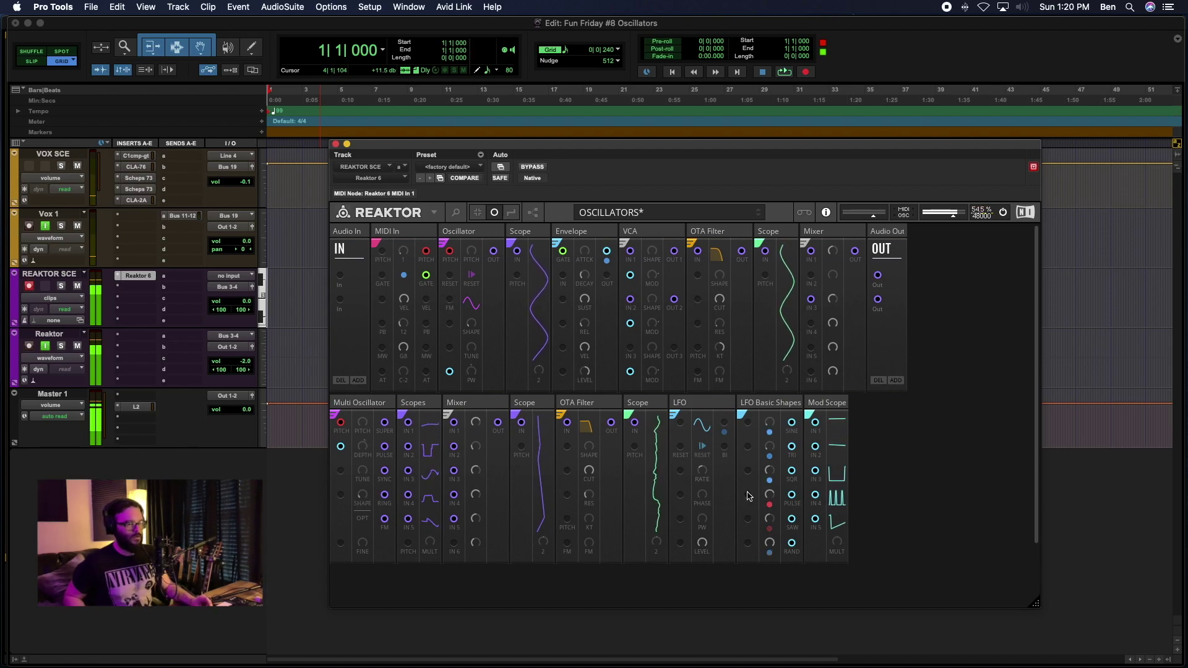
pyautogui.moveTo(792, 497); pyautogui.dragTo(341, 486)
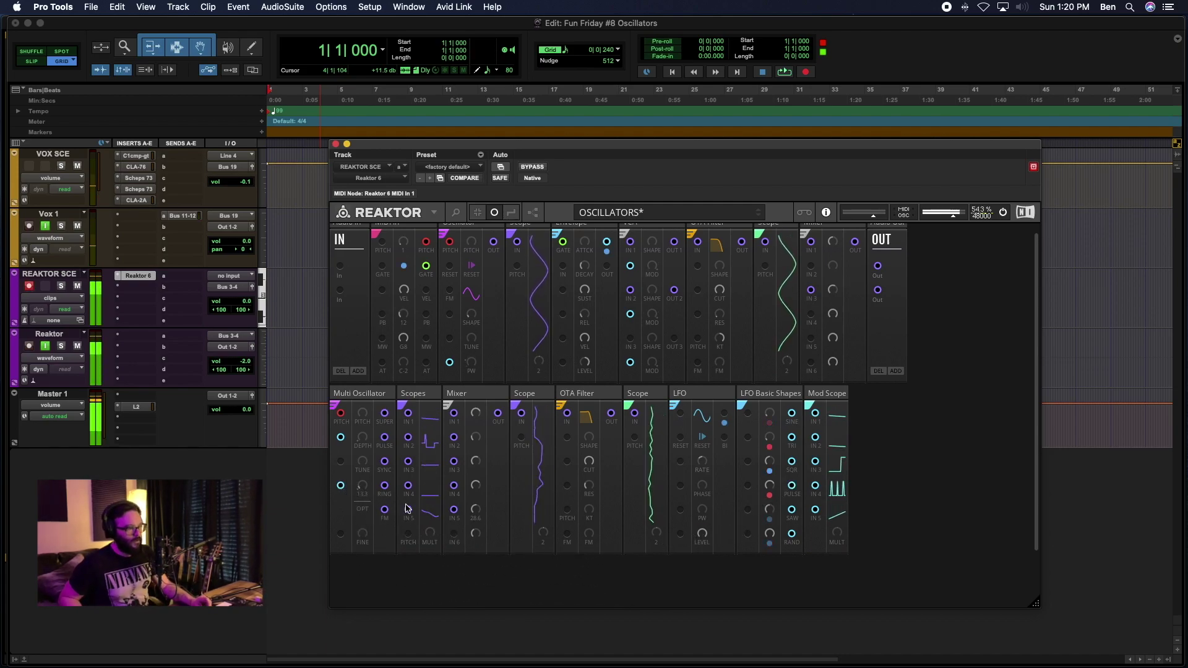
# Step: Adjust the Multi Oscillator's shape and depth knobs under LFO modulation and read the depth control's description
pyautogui.moveTo(363, 490); pyautogui.dragTo(372, 447)
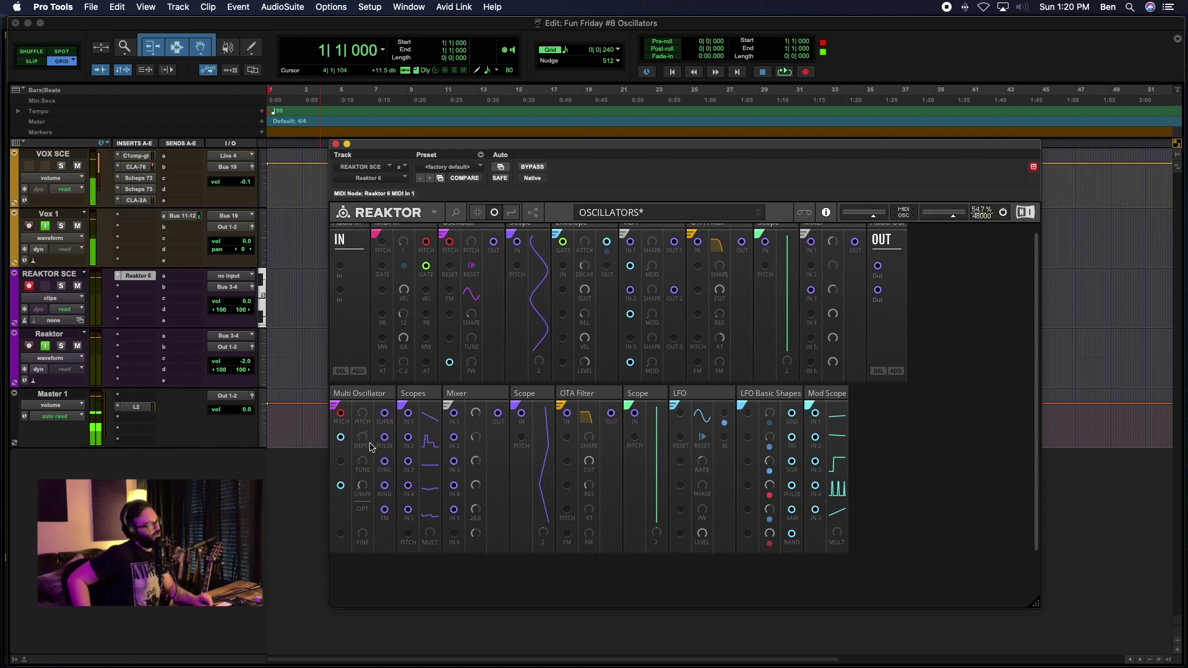
pyautogui.moveTo(371, 446)
pyautogui.mouseDown()
pyautogui.moveTo(365, 478)
pyautogui.moveTo(362, 414)
pyautogui.moveTo(362, 431)
pyautogui.mouseUp()
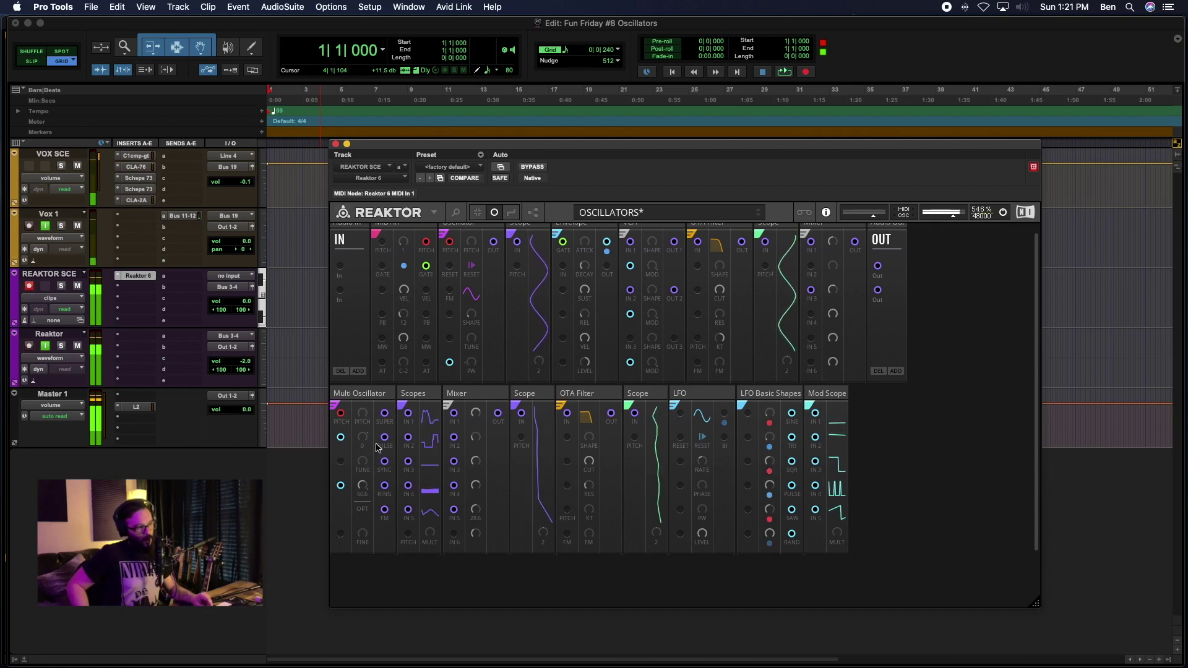
pyautogui.moveTo(367, 441)
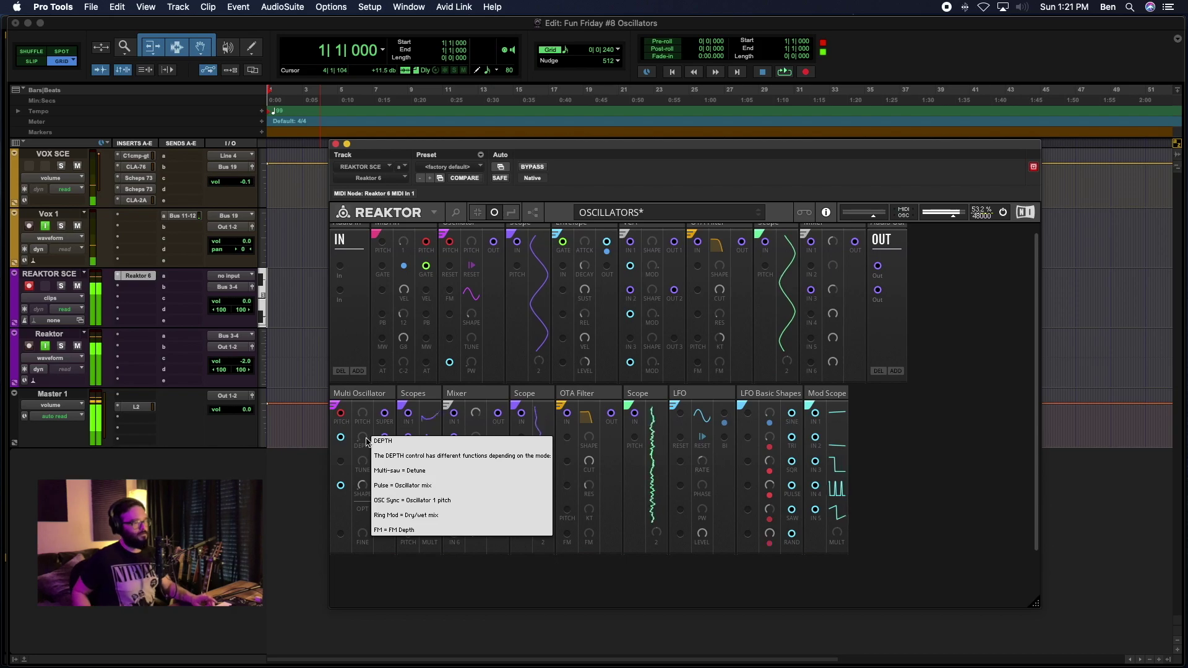
pyautogui.moveTo(362, 488); pyautogui.dragTo(356, 444)
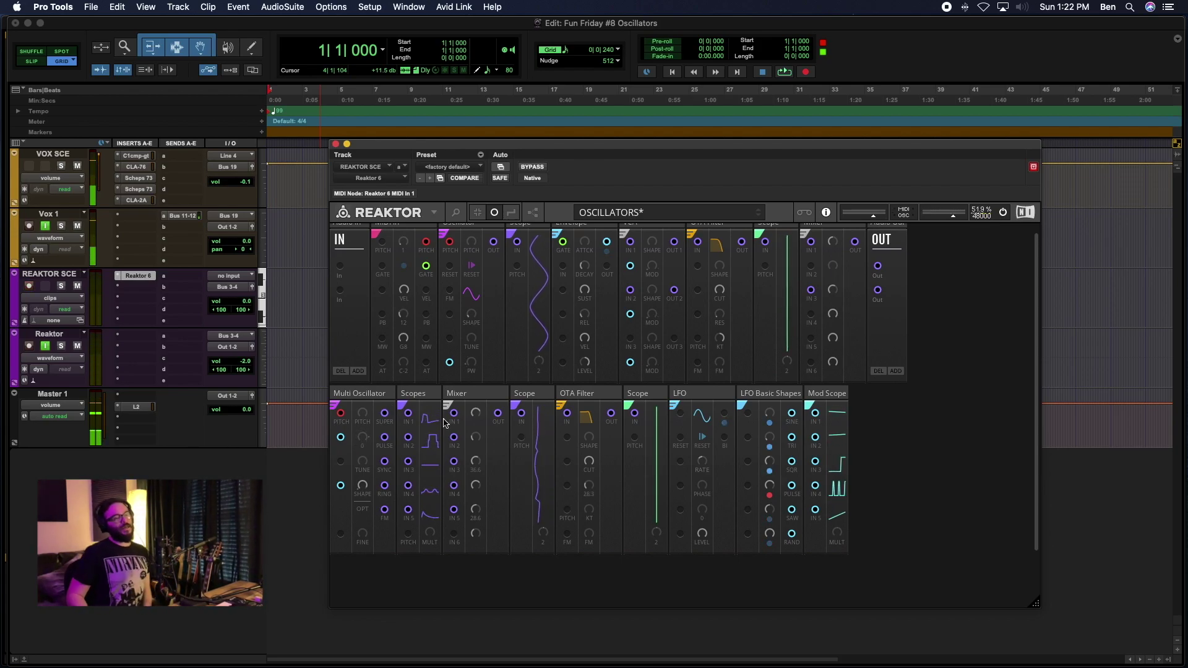
# Step: Trace the connections of the Multi Oscillator and MIDI In modules through the rack
pyautogui.scroll(1, 792, 402)
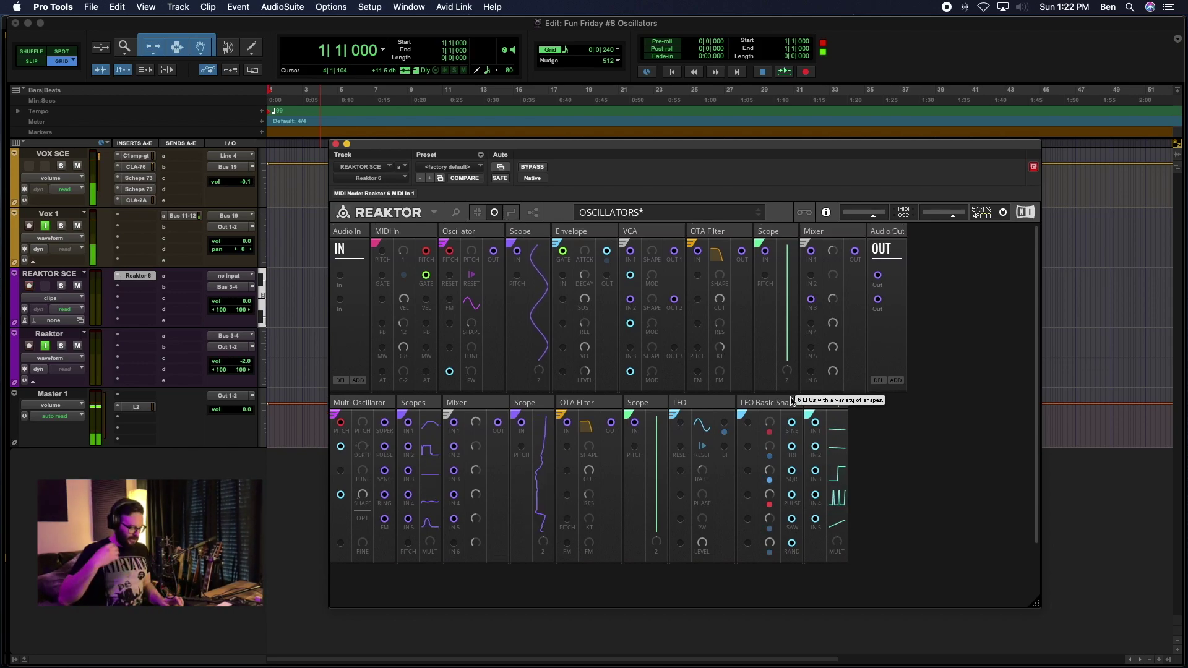
pyautogui.hotkey('shift', 'r')
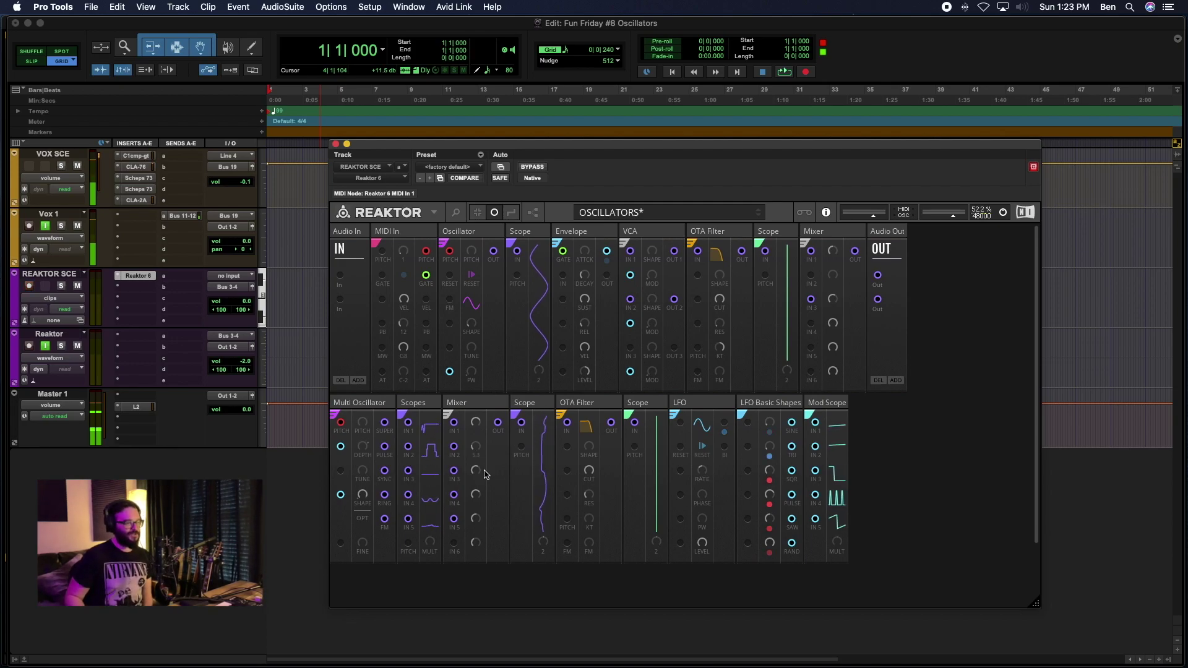
pyautogui.click(365, 403)
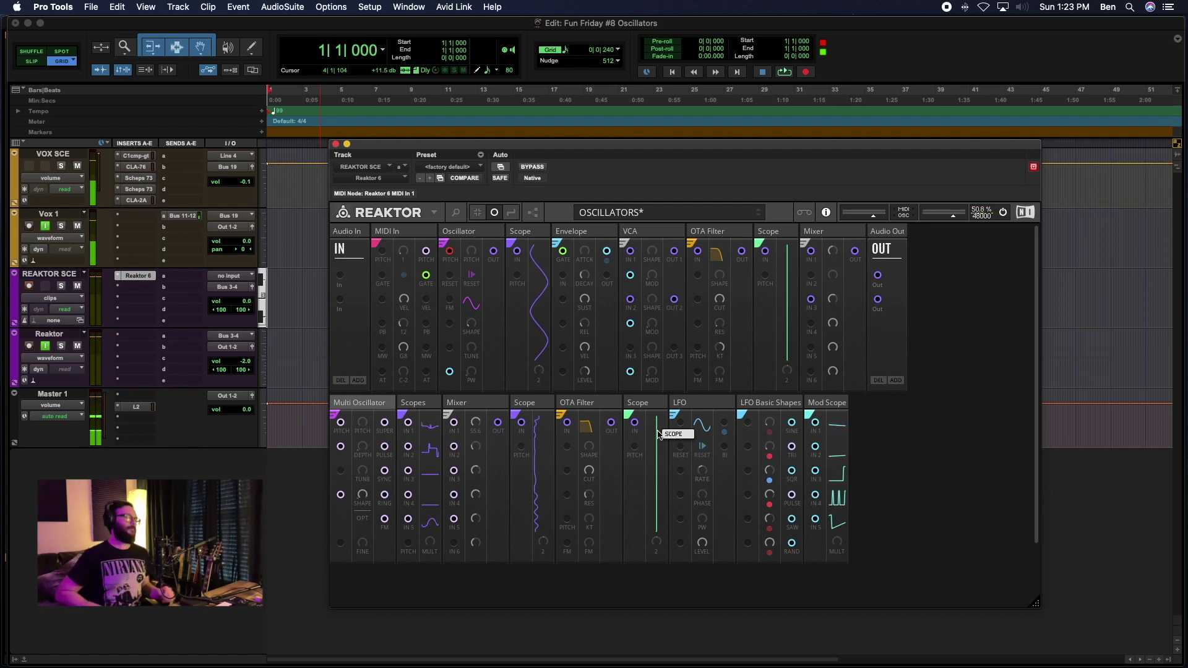
pyautogui.click(394, 239)
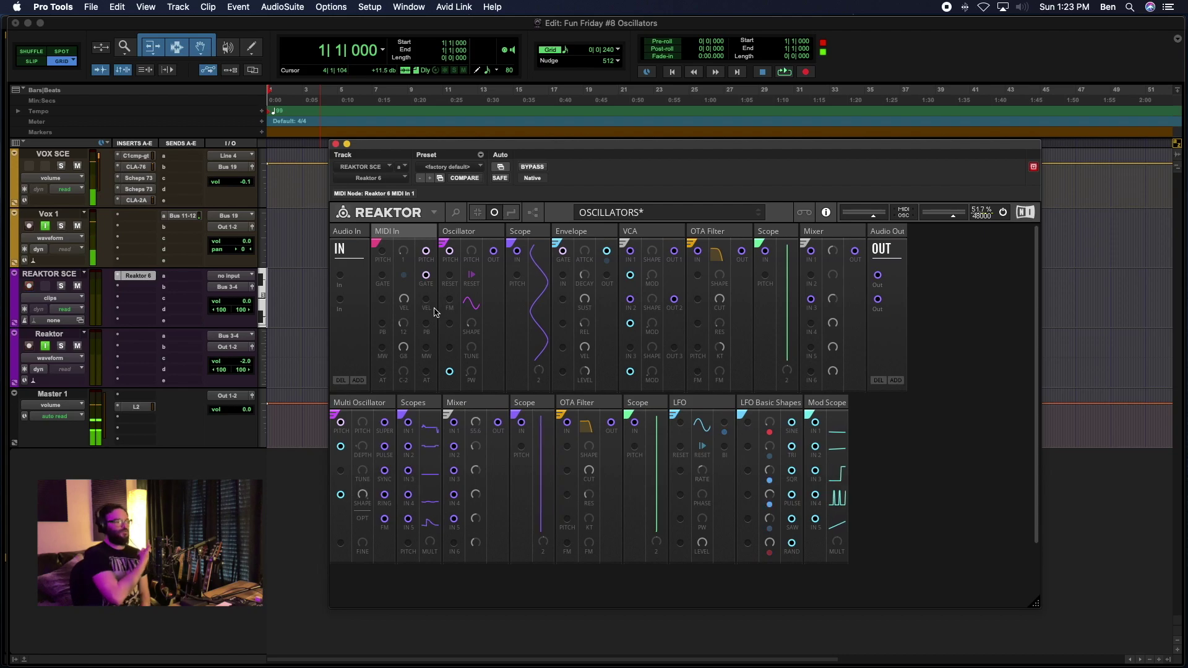
pyautogui.click(900, 523)
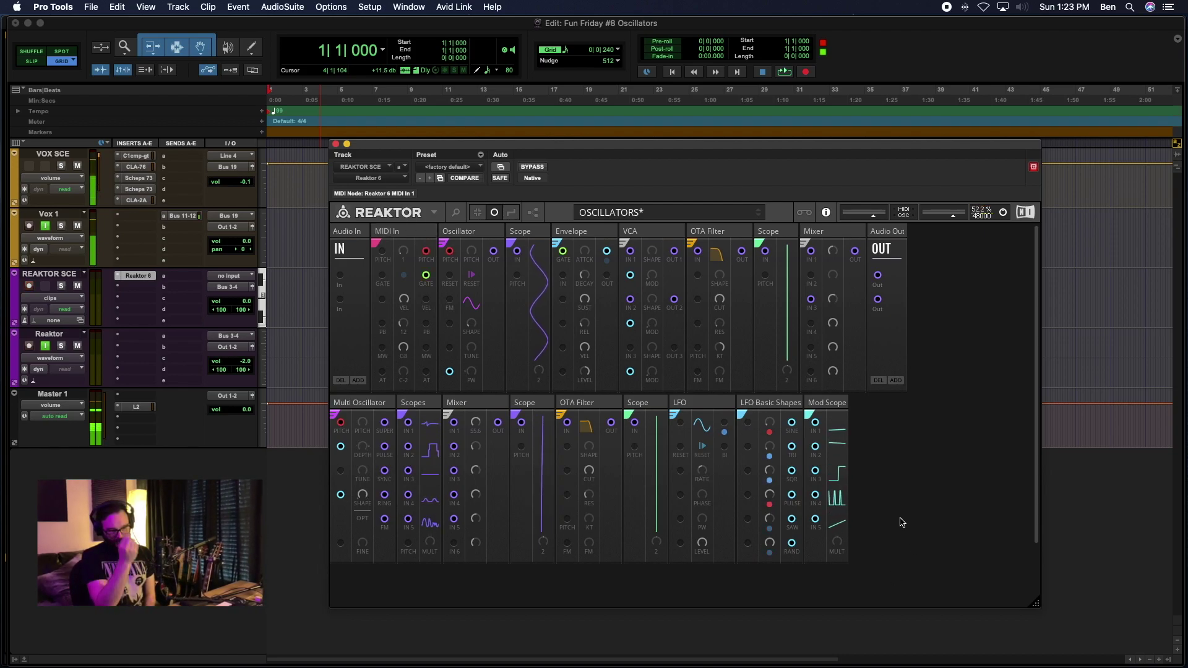
# Step: Show the patch wires again and mute the VOX SCE track
pyautogui.click(509, 213)
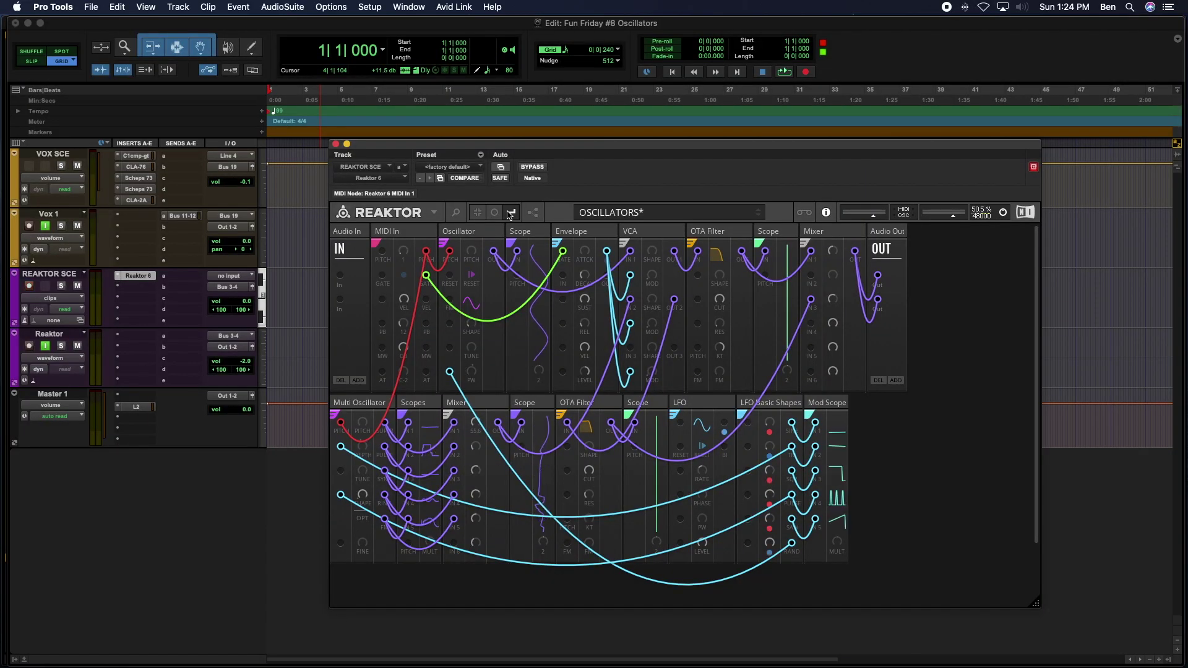
pyautogui.click(76, 167)
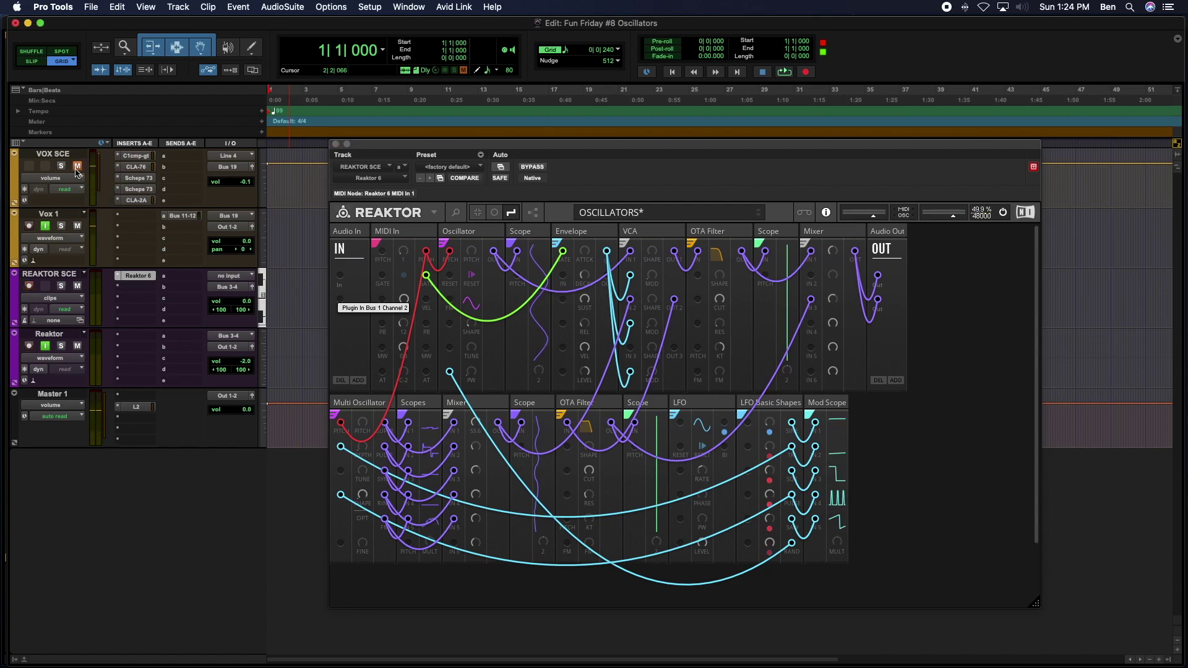